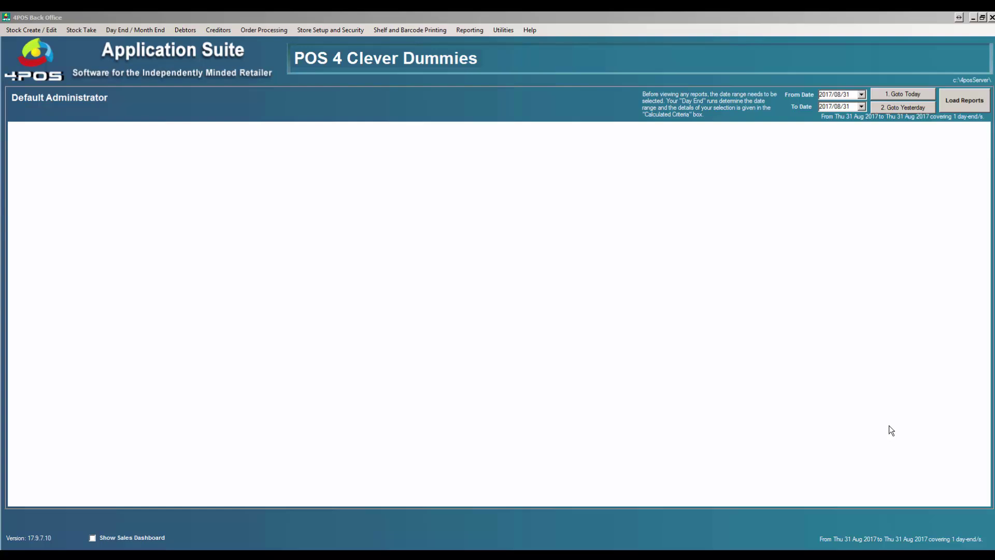
- Open the Burger stock item for amendment by detail
click(22, 31)
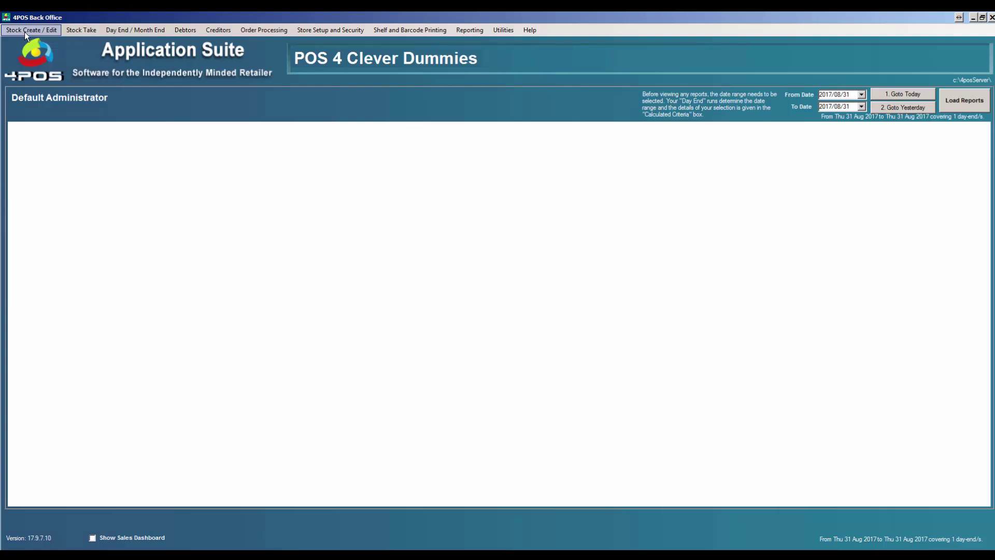
click(30, 30)
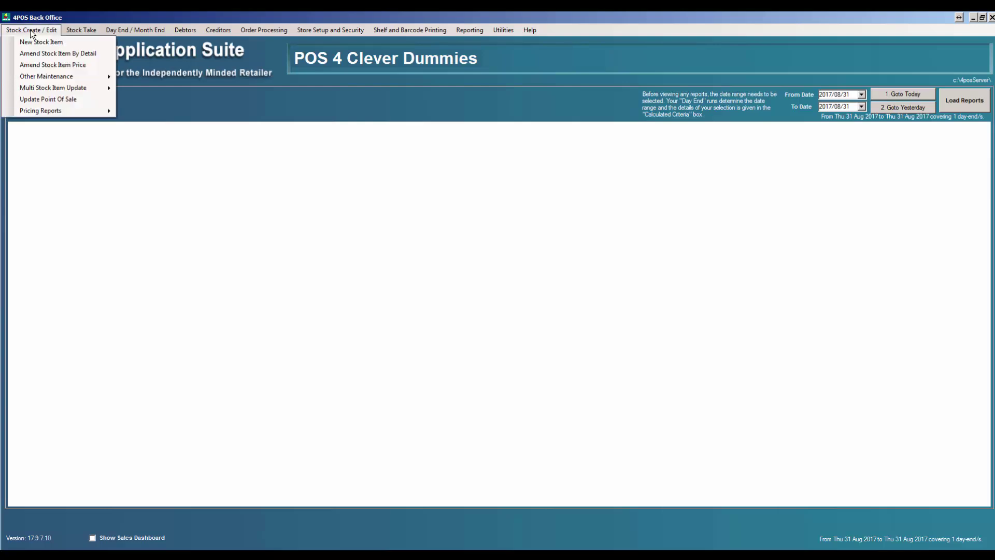
click(45, 54)
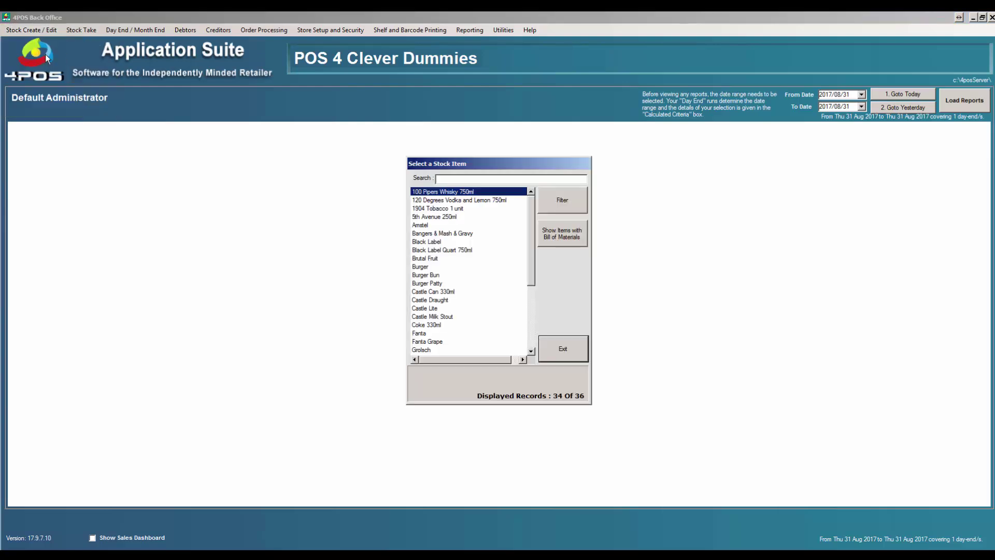
click(425, 267)
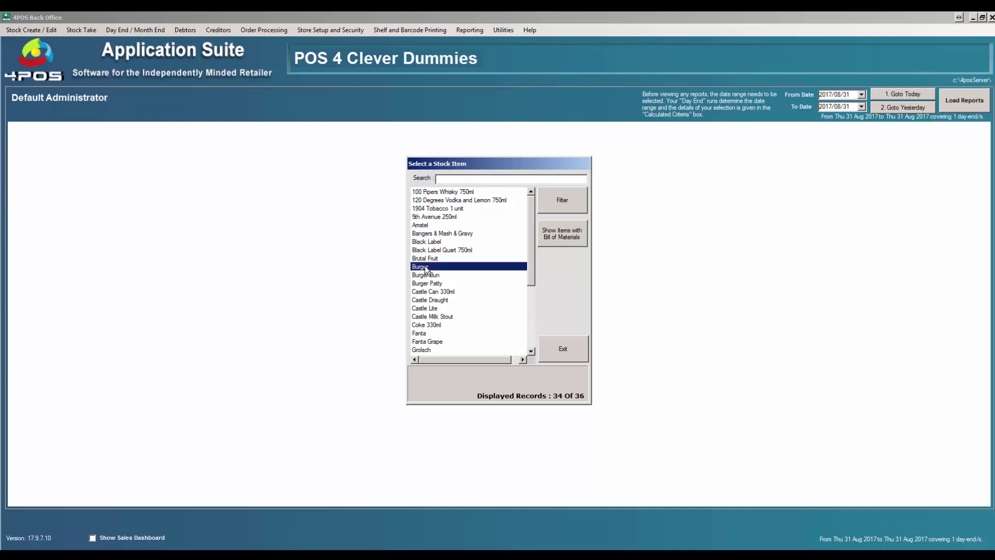
double_click(425, 267)
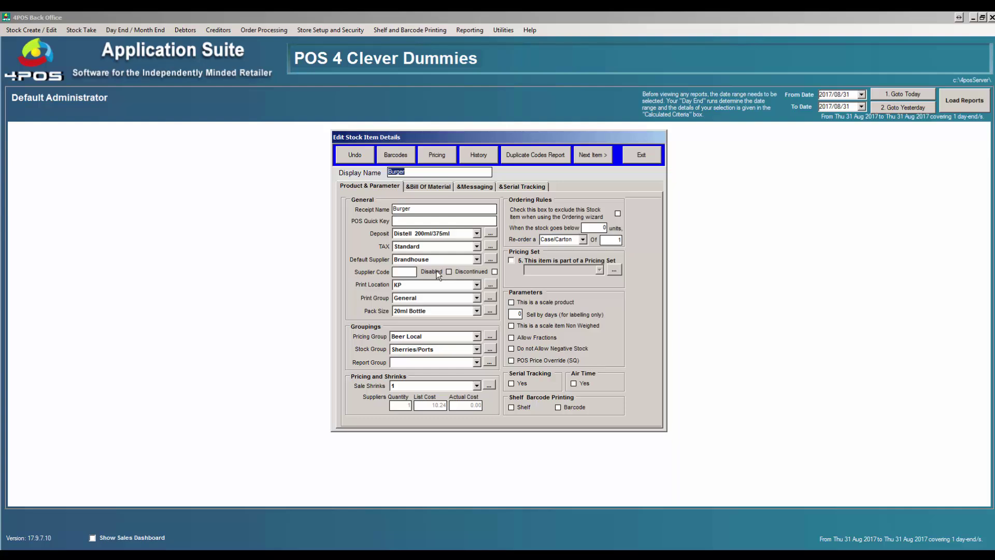
- Examine the Burger's bill of material, checking the Burger Bun, Burger Patty and Tomato Kg quantities, and close the item
click(425, 186)
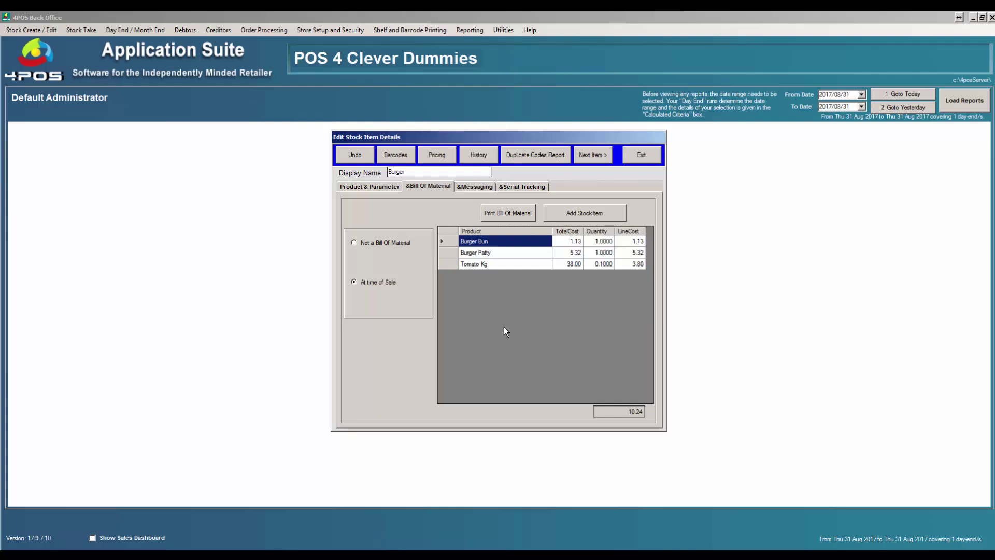
click(609, 244)
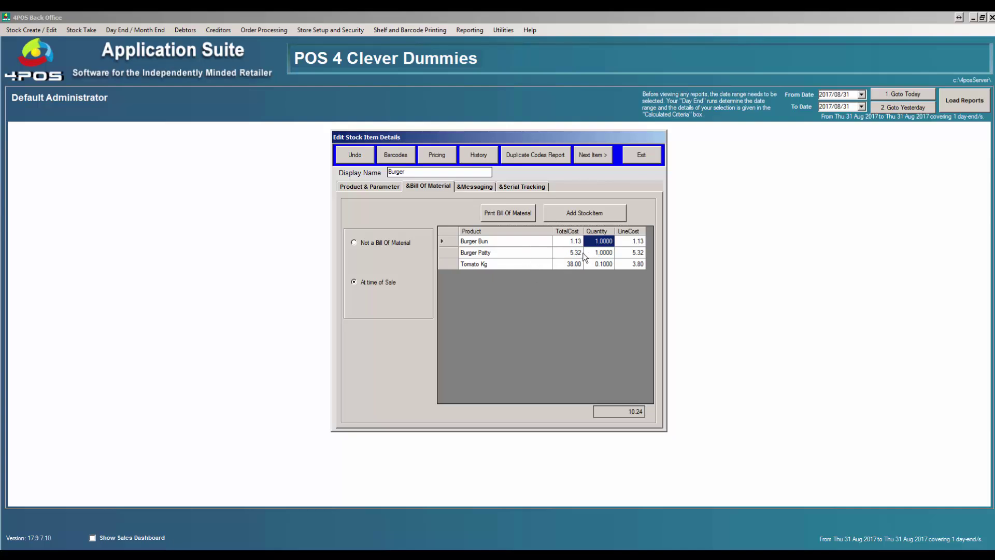
click(604, 254)
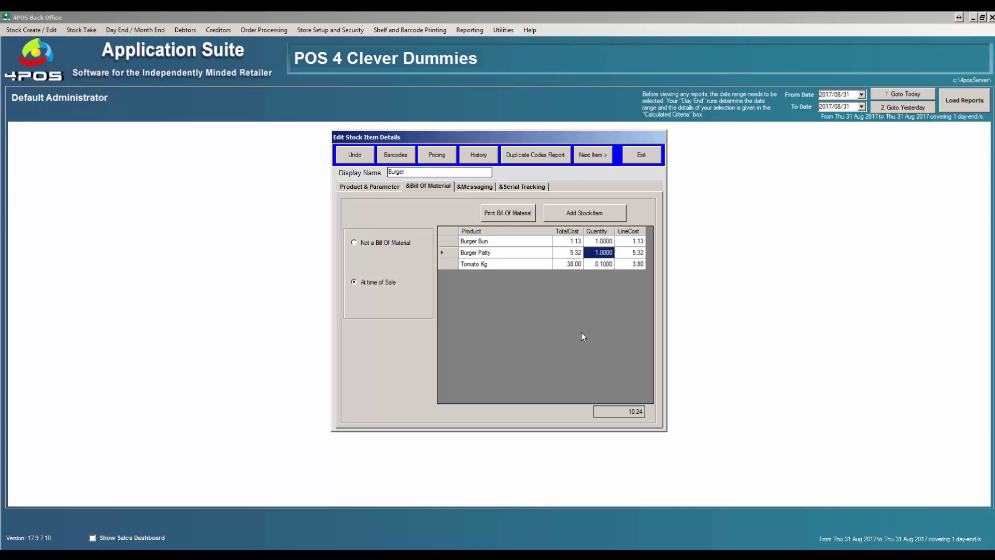
click(602, 266)
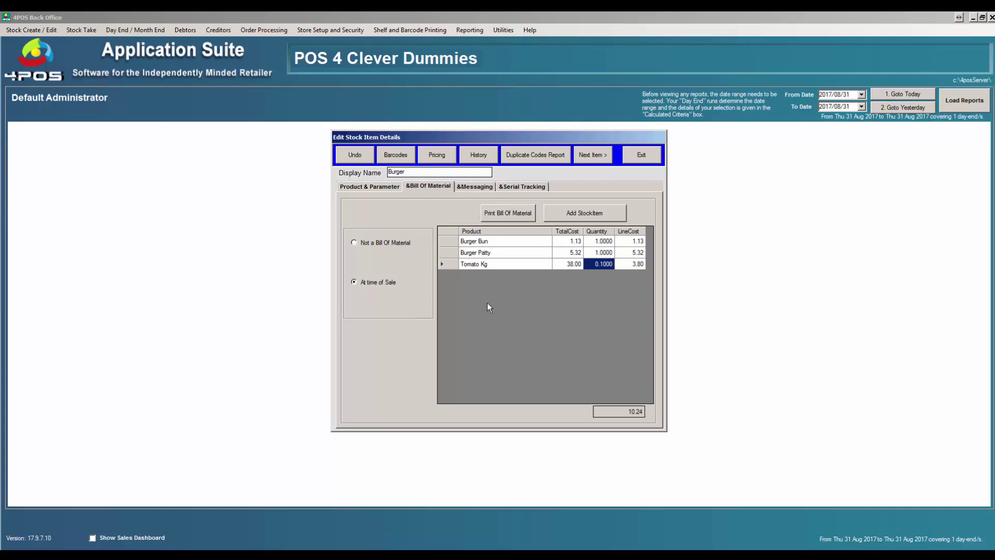
click(643, 156)
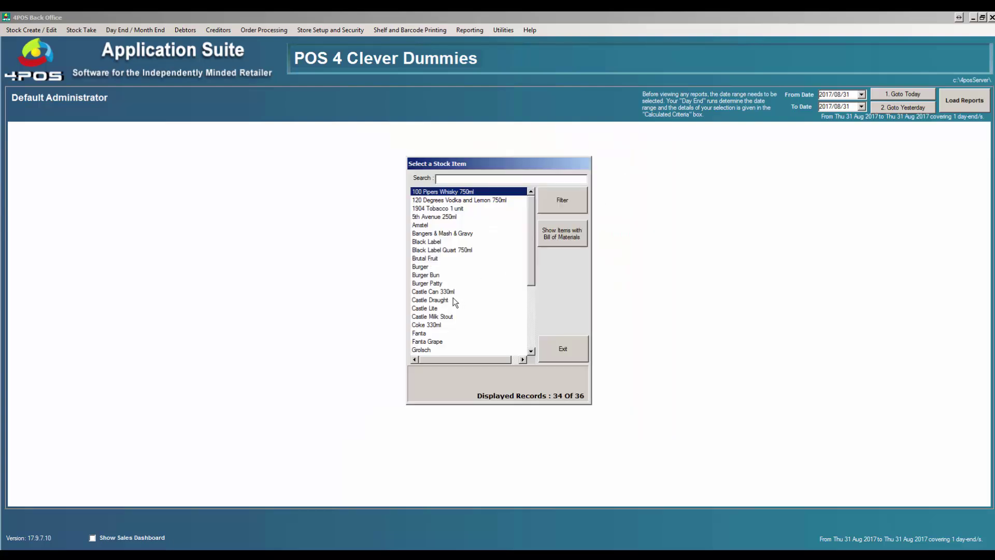
- Open the Burger Bun stock item and examine its supplier quantity
double_click(424, 275)
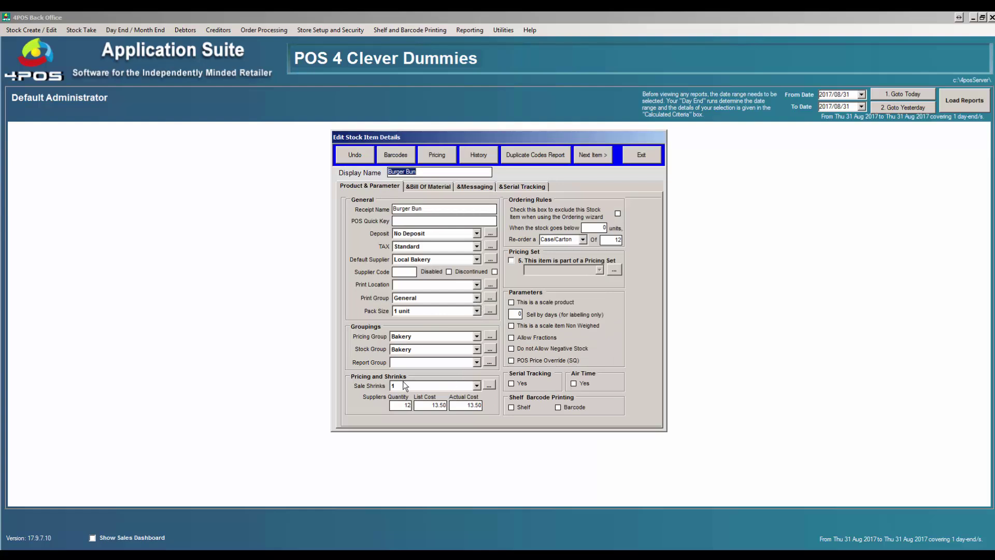
click(405, 405)
- Try adding Doz to the Burger Bun's display name and receipt name, and restore the names
click(425, 172)
text(ox)
key(BackSpace)
text(z)
key(Tab)
key(Tab)
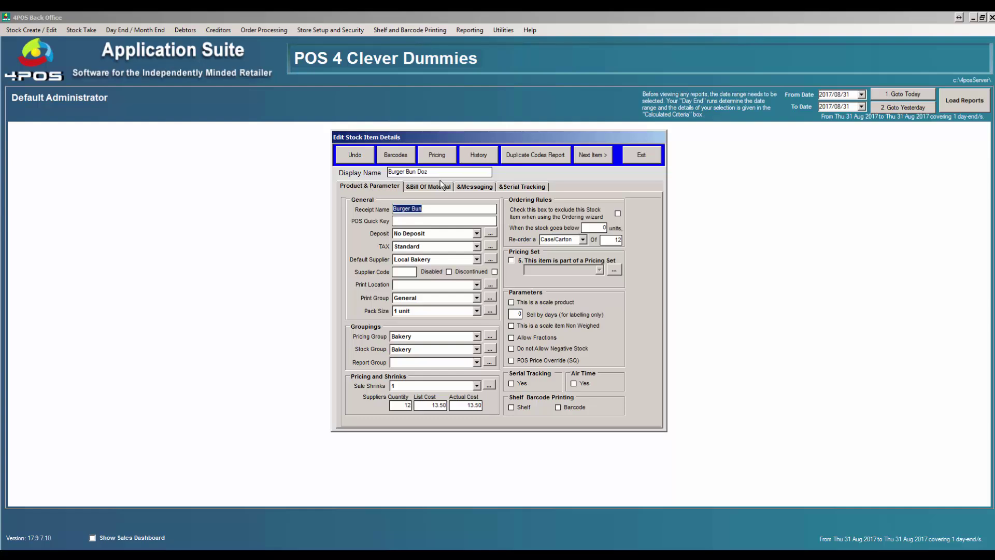
key(End)
text(Doz)
key(BackSpace)
key(BackSpace)
key(BackSpace)
key(BackSpace)
key(BackSpace)
key(BackSpace)
key(BackSpace)
key(BackSpace)
- Examine the Burger Bun's list cost and close the stock item
click(423, 405)
click(633, 157)
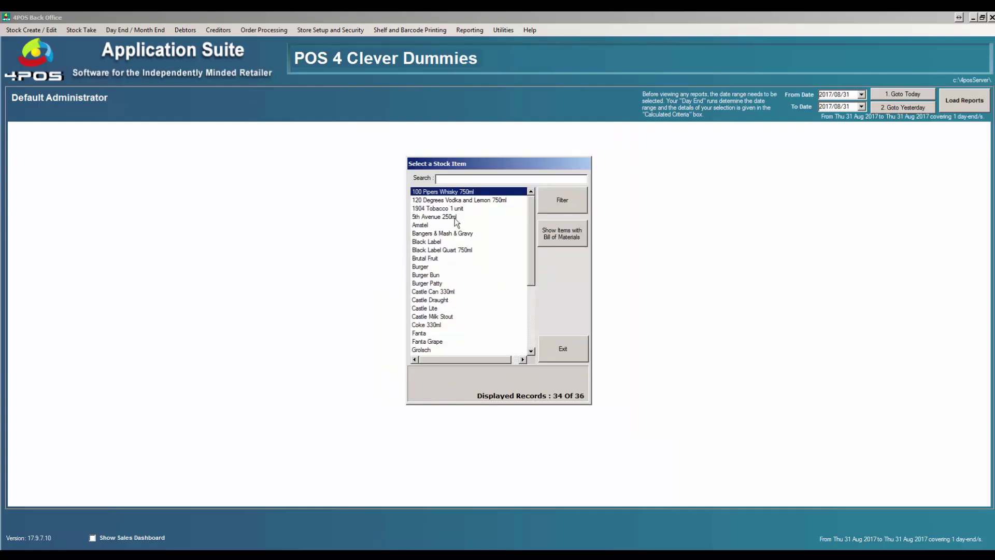
- Search for the Burger Patty stock item, examine its supplier quantity, list cost and pricing, and close it
click(460, 180)
text(patty)
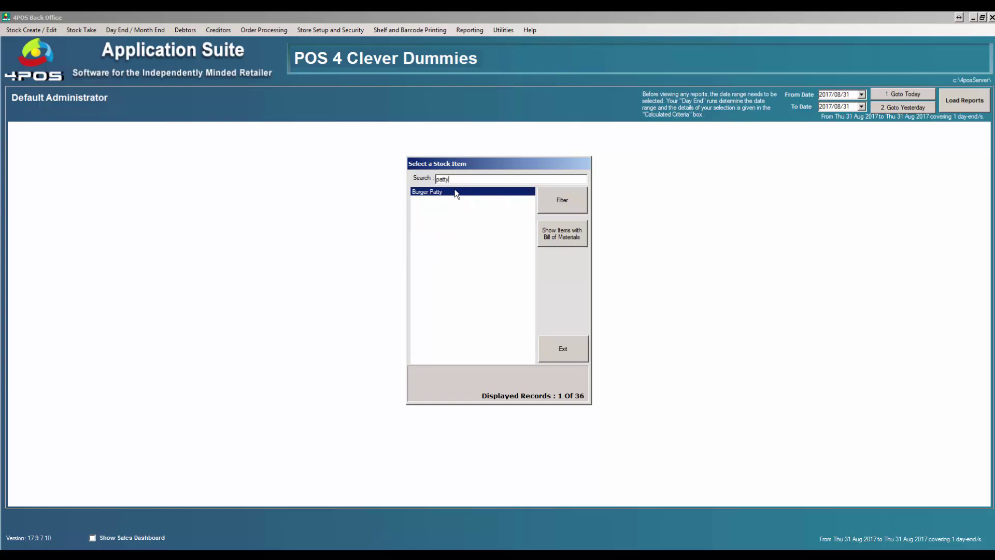
double_click(448, 193)
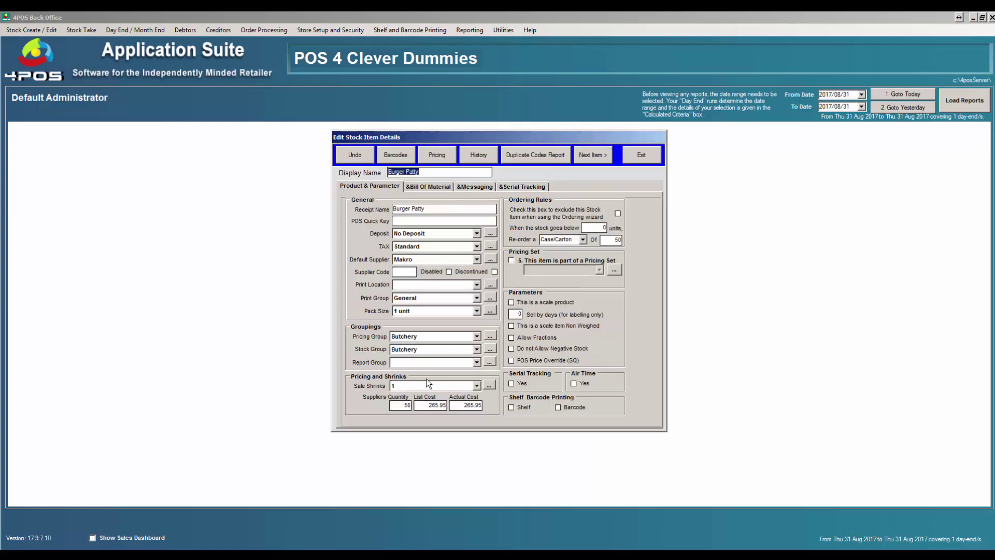
click(401, 406)
click(426, 407)
click(450, 157)
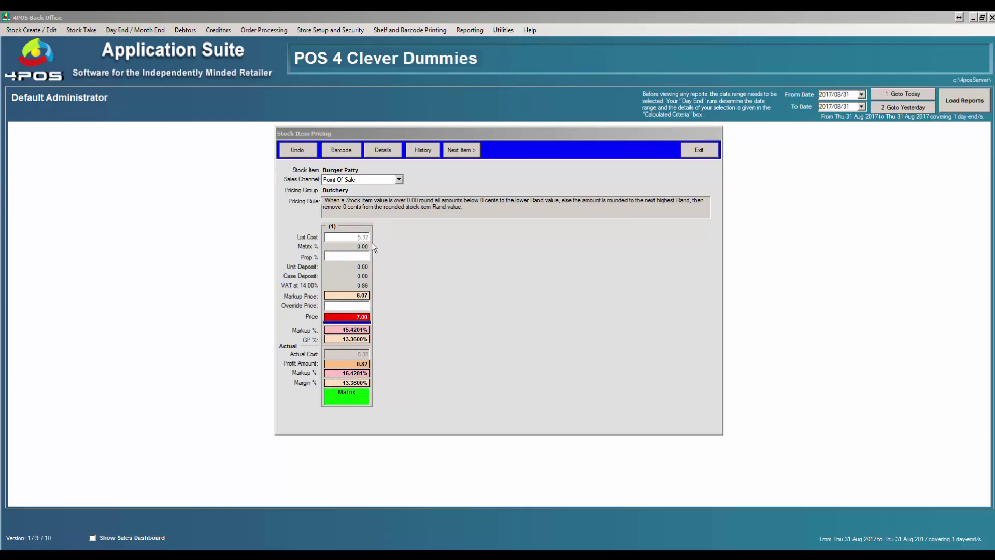
click(699, 151)
- Search for the Tomato Kg stock item, examine its list cost, and close it
double_click(443, 179)
text(tomat)
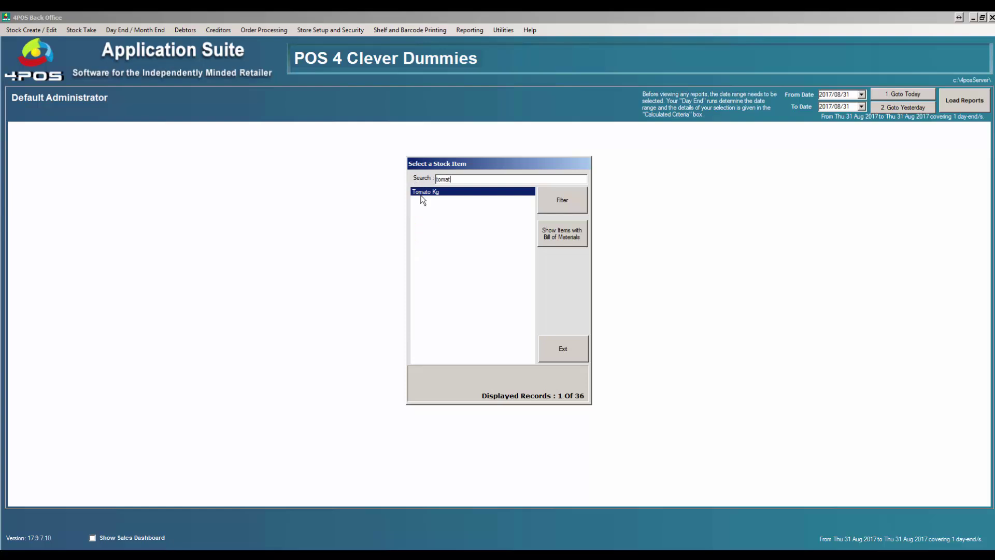
double_click(423, 194)
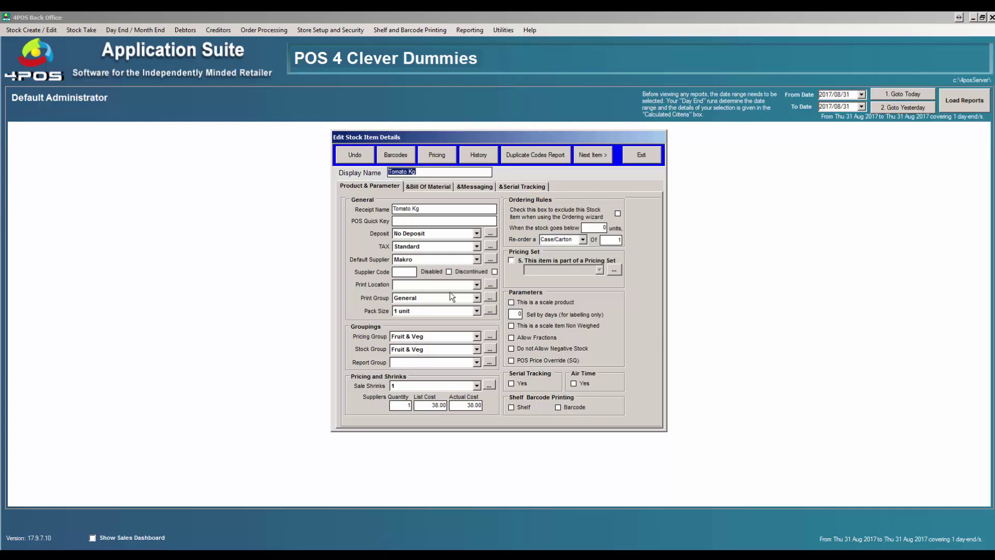
click(445, 406)
click(641, 156)
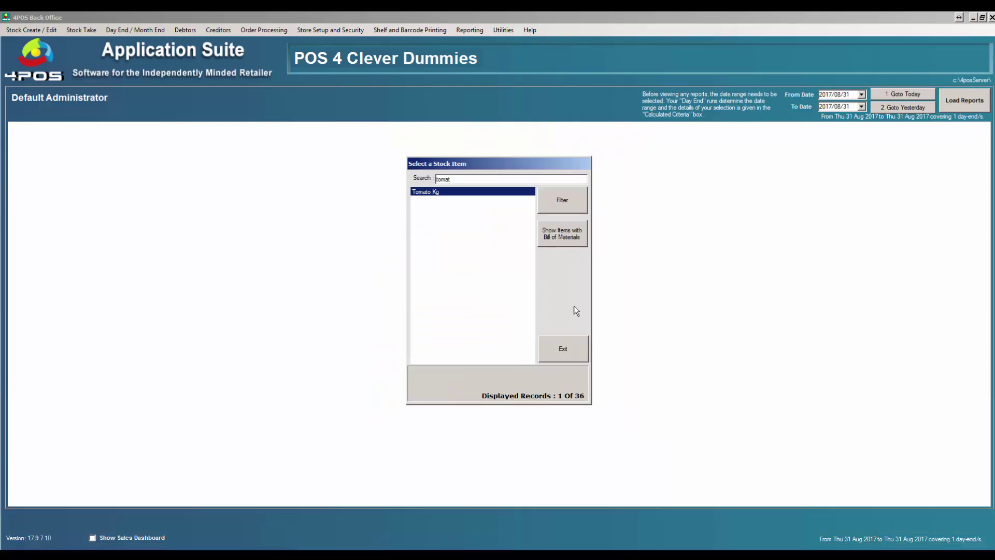
- Search for the Burger stock item, examine its bill of material again, and close the stock item selection
double_click(444, 179)
text(burger)
double_click(441, 193)
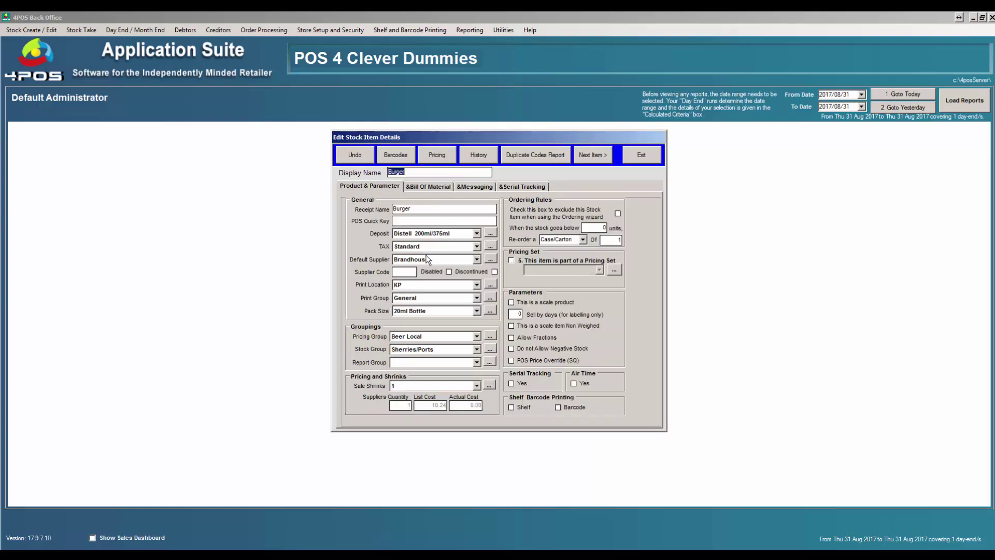
click(432, 188)
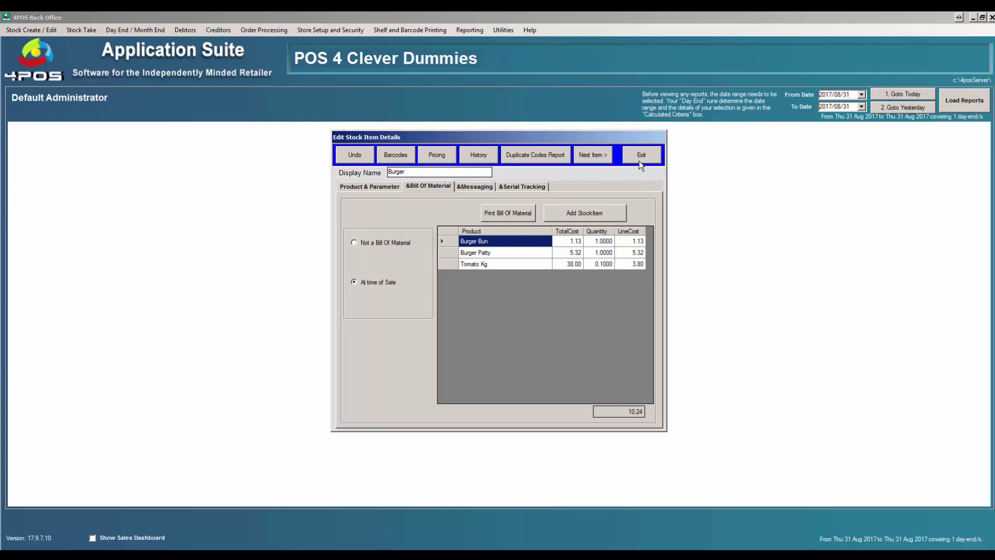
click(639, 162)
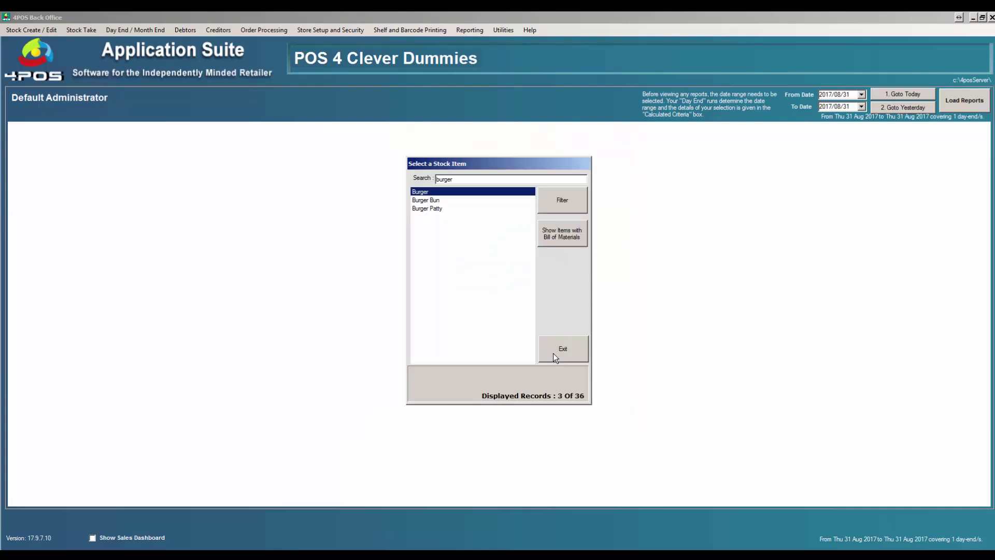
drag(460, 179, 388, 174)
click(571, 352)
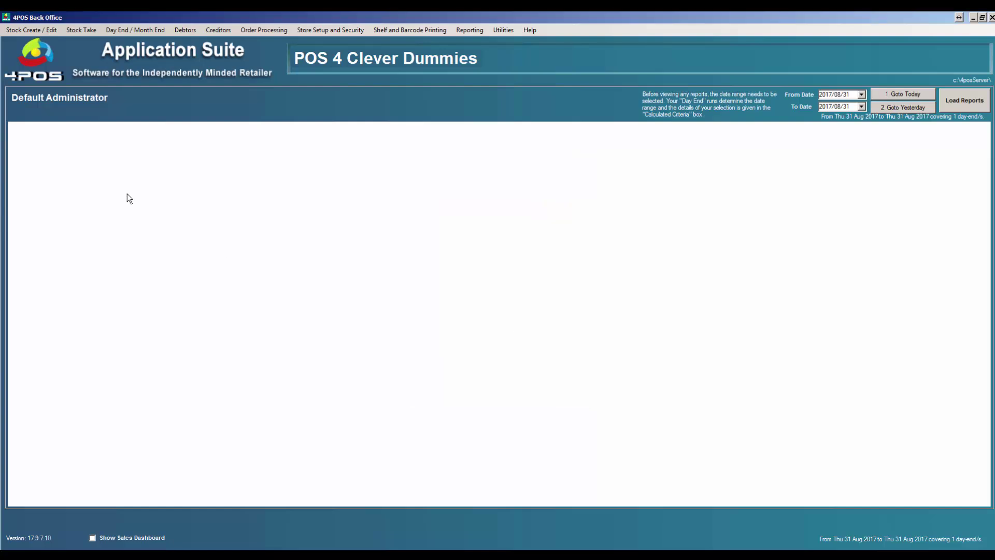
- Start a new stock item for a product not in the list, using Cheese Burger as display and receipt name
click(44, 29)
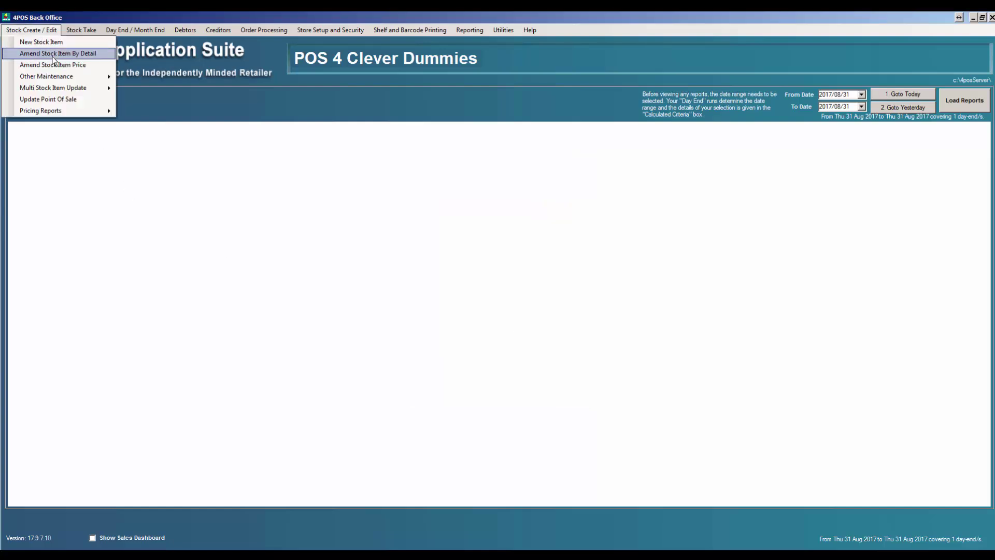
click(54, 43)
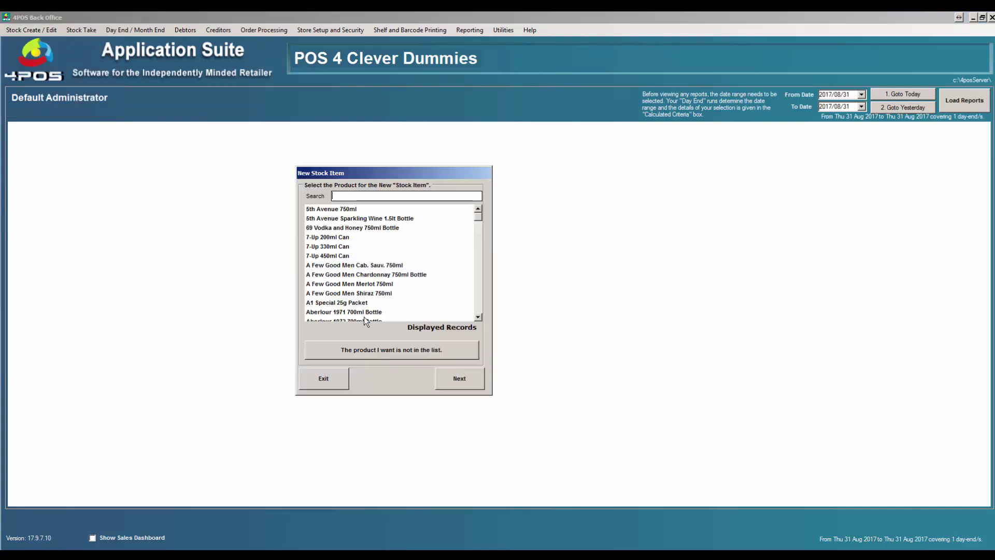
click(387, 347)
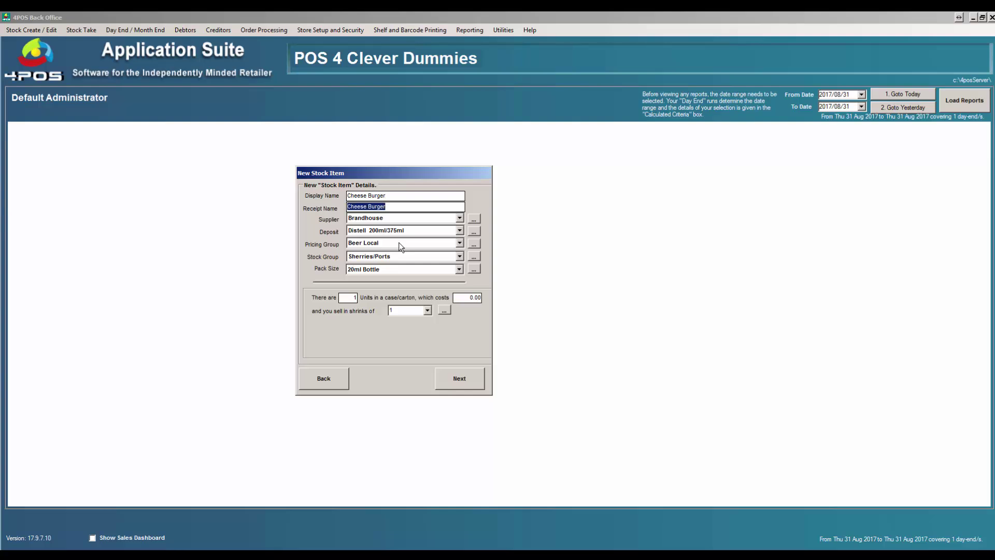
- Create a new pricing group named Burgers from the Cheese Burger's pricing group field
click(460, 243)
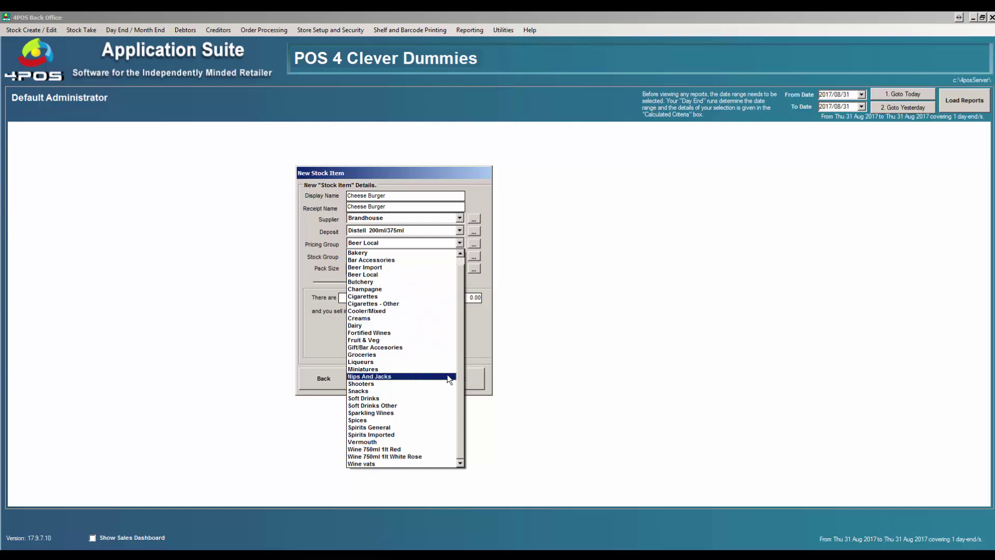
scroll(460, 344, up, 1)
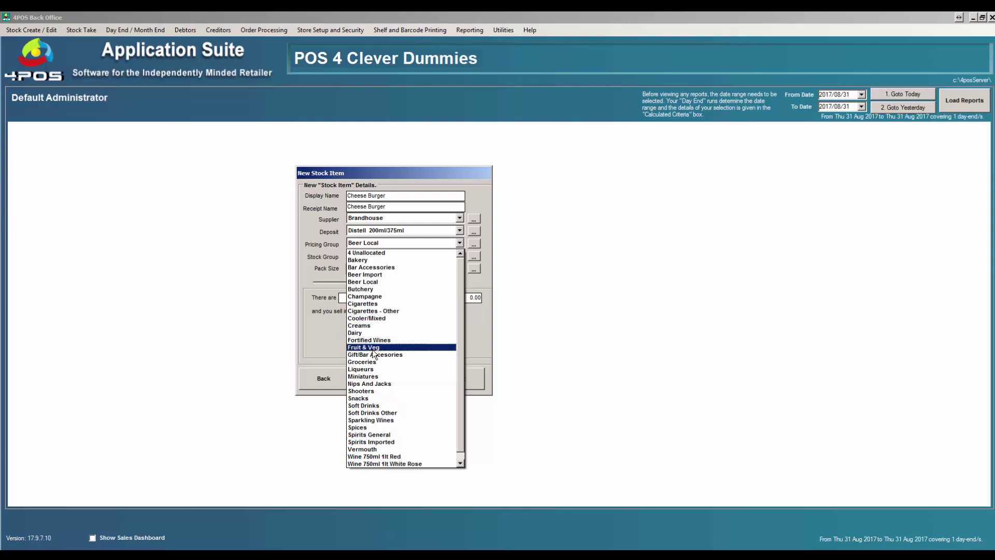
click(475, 244)
click(475, 243)
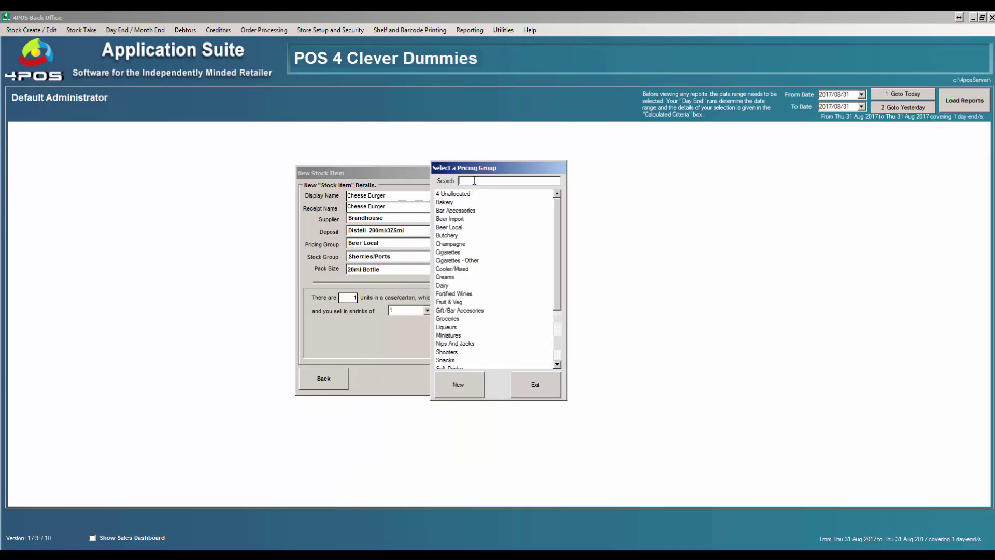
text(Burg)
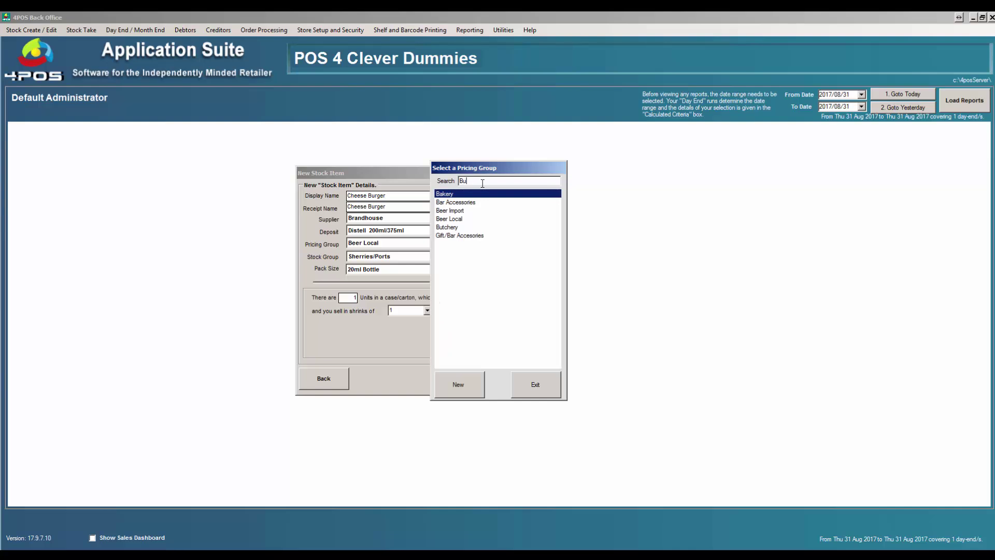
click(460, 390)
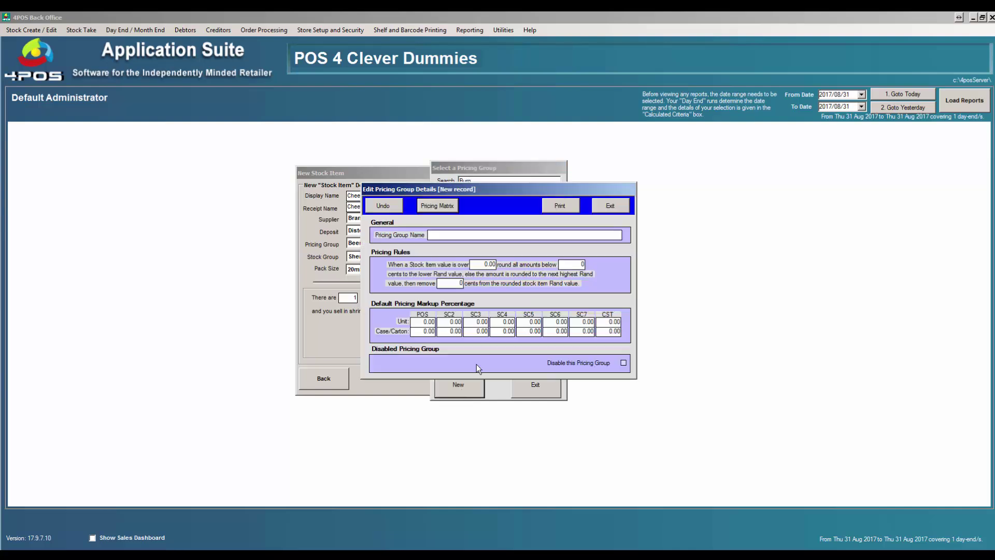
text(Burgers)
key(Tab)
click(611, 207)
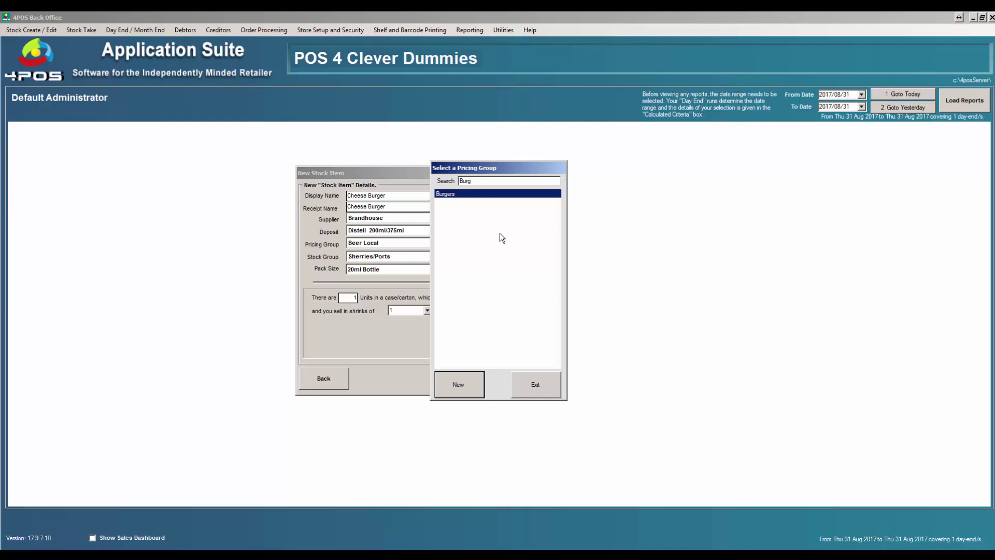
drag(497, 167, 604, 170)
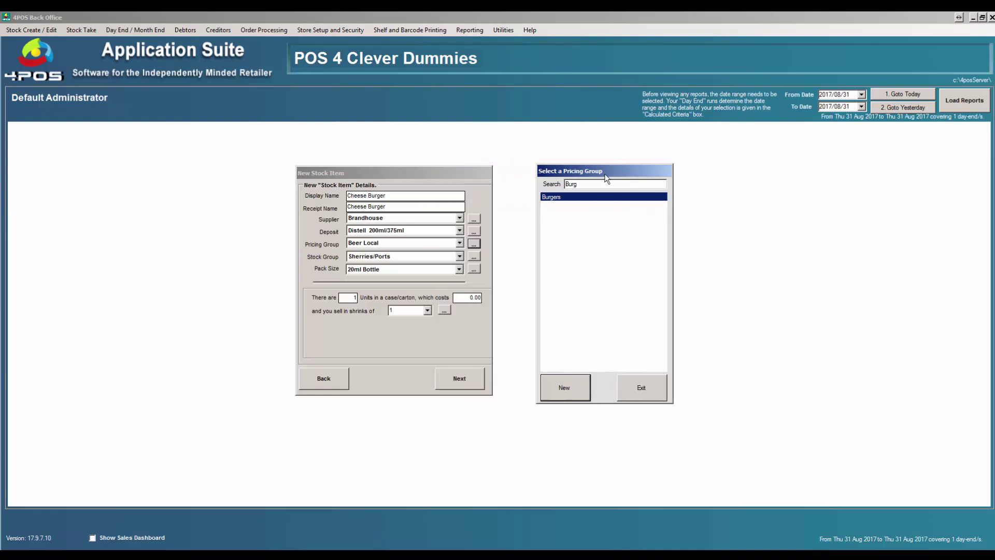
click(648, 388)
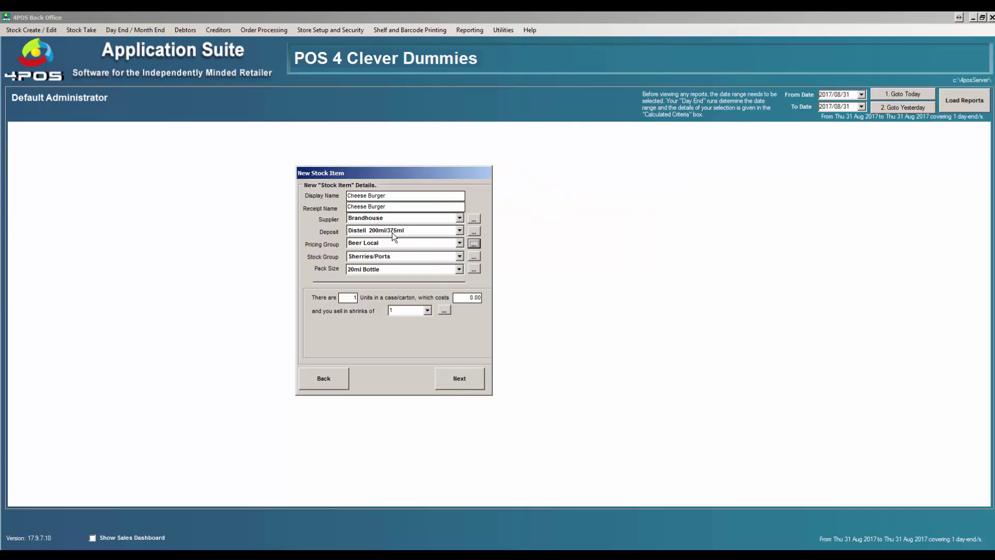
- Assign the Burgers pricing group to the Cheese Burger and create a new stock group named Sales Items
click(459, 242)
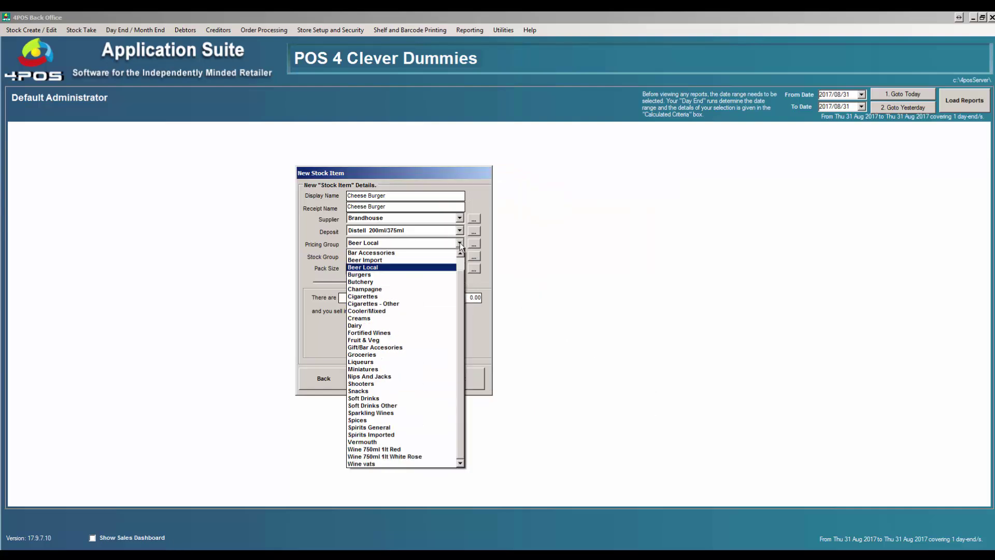
click(425, 274)
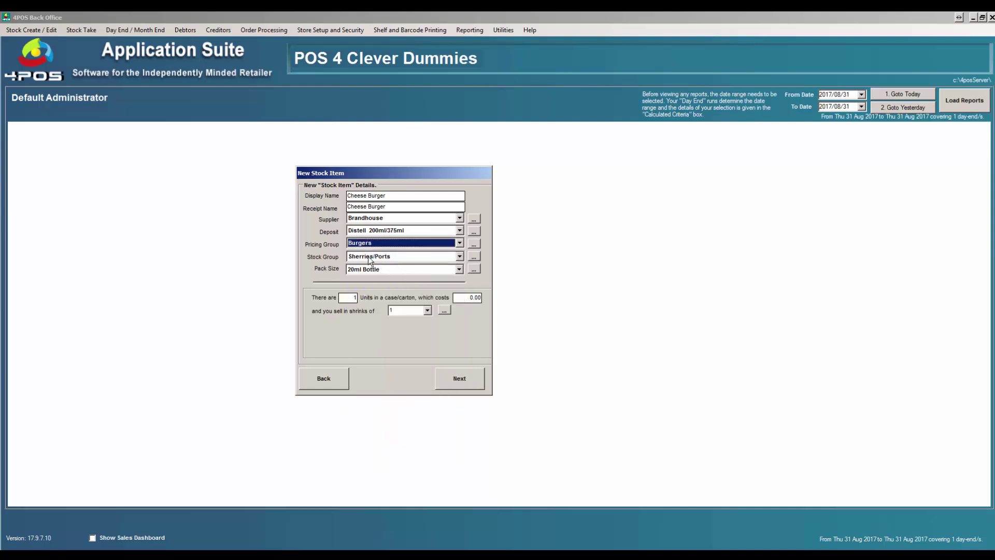
click(473, 256)
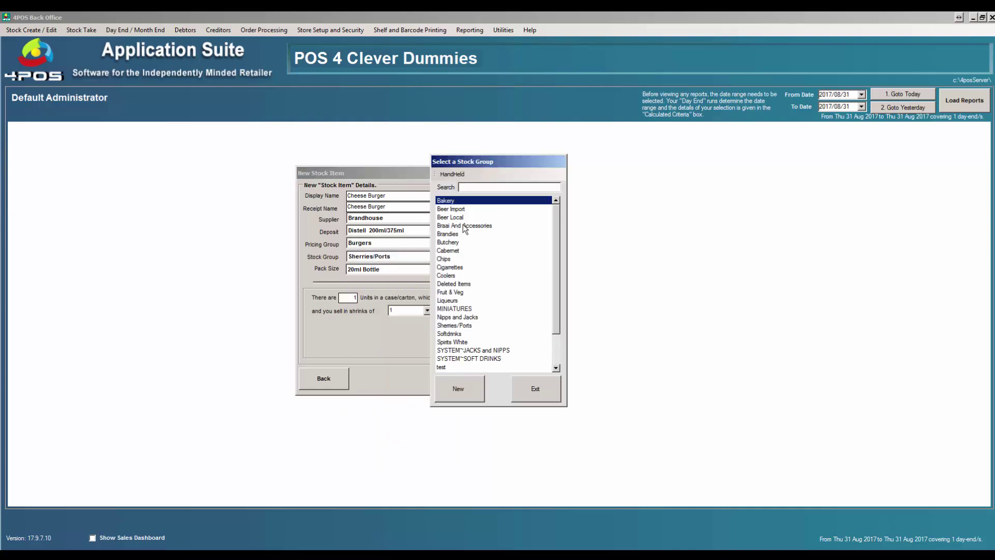
click(468, 380)
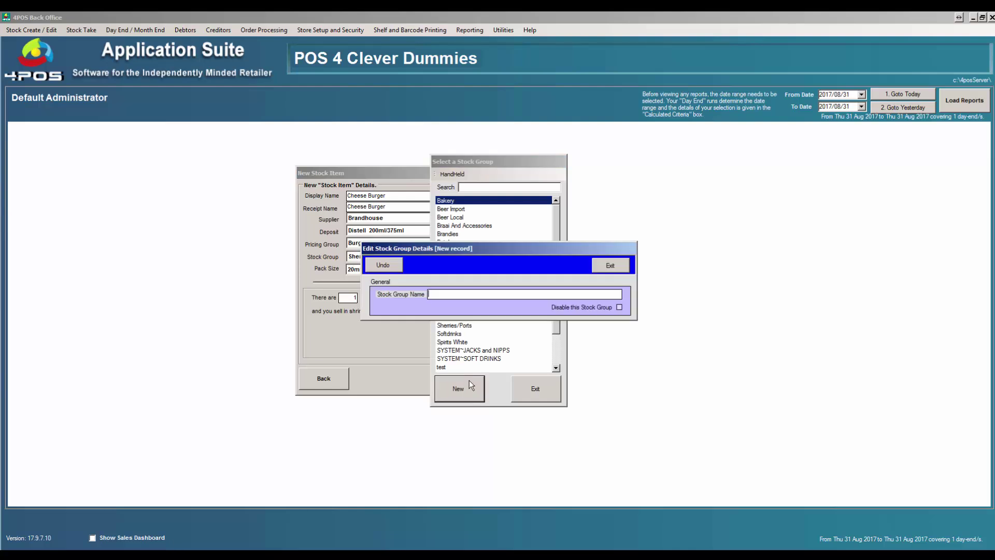
text(Burgers)
drag(465, 296, 424, 295)
text(Sales Items)
click(611, 265)
click(527, 399)
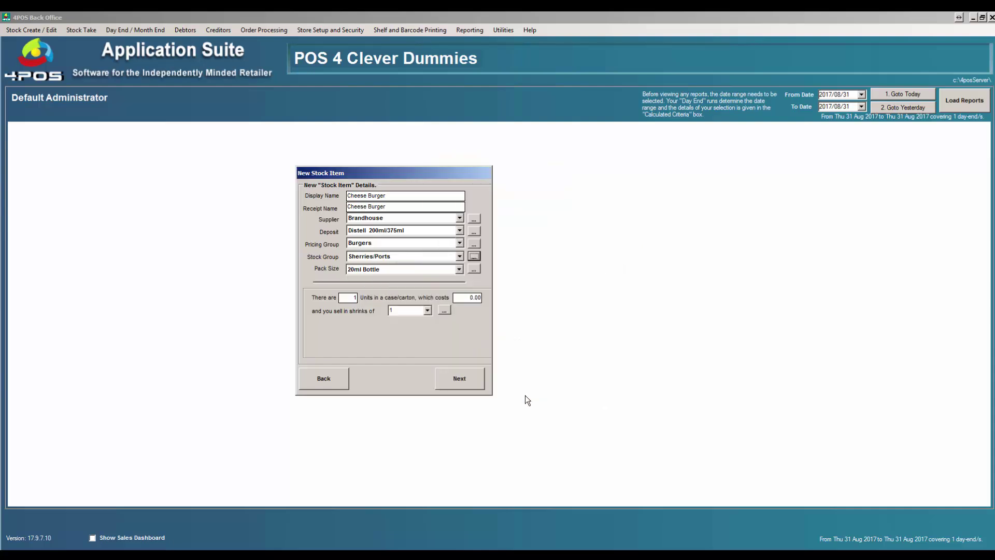
- Assign the Sales Items stock group to the Cheese Burger, and accept its details and generated barcode
click(460, 256)
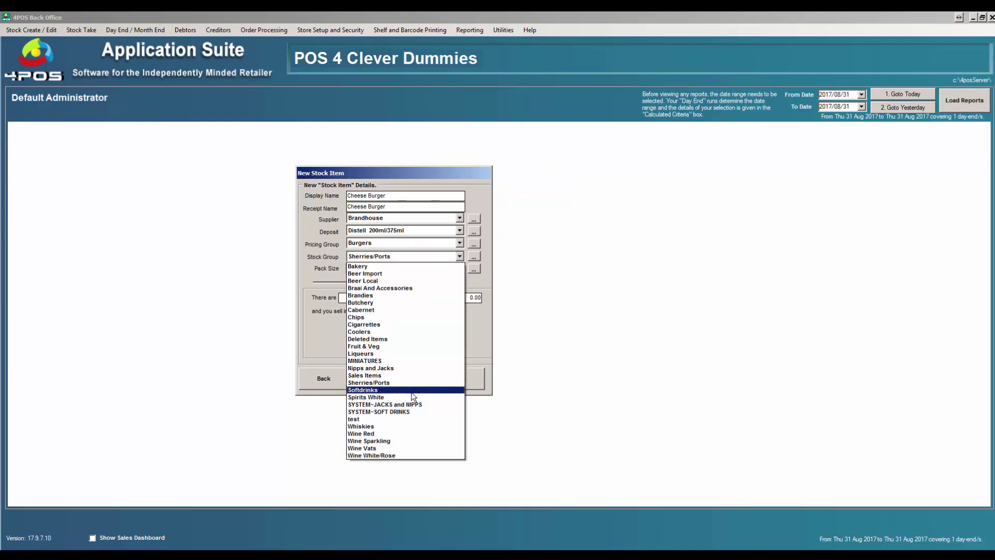
click(406, 376)
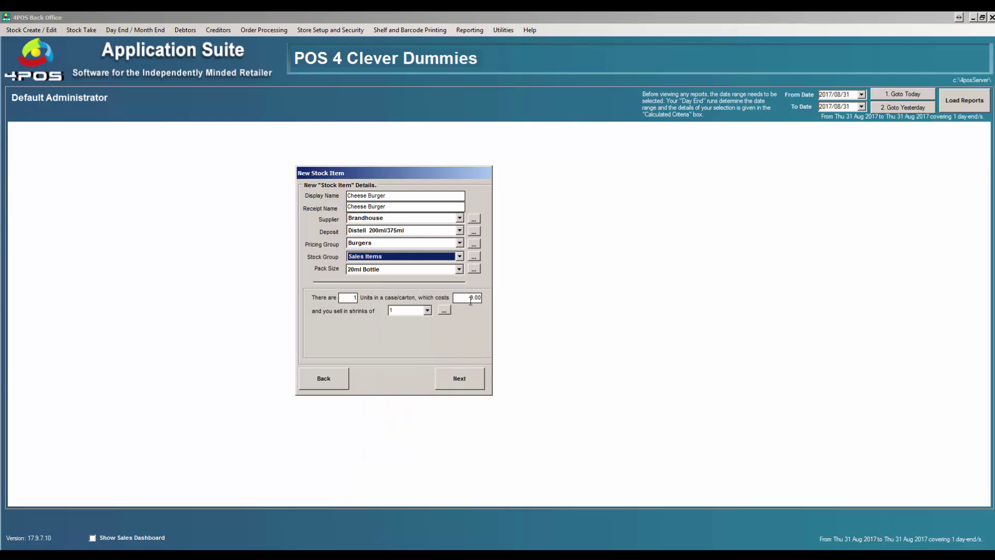
click(466, 298)
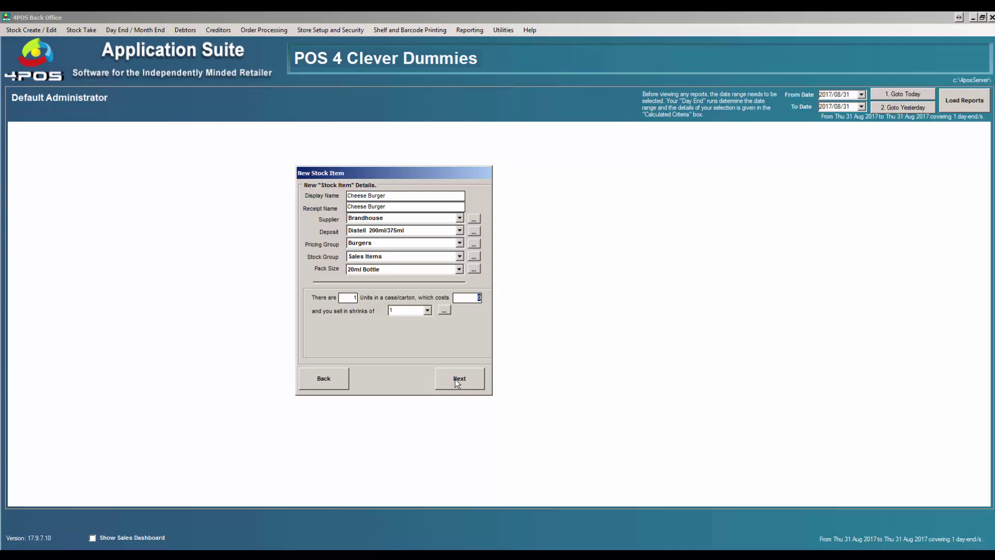
click(455, 378)
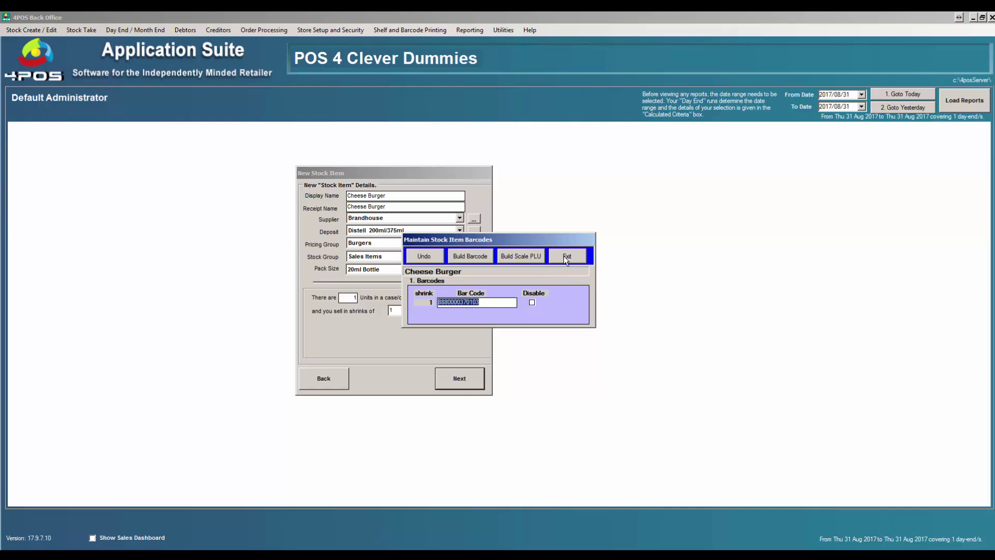
click(564, 256)
- Set the Cheese Burger's override price to 35.00 for Point Of Sale, and close the item and the new stock item window
click(344, 306)
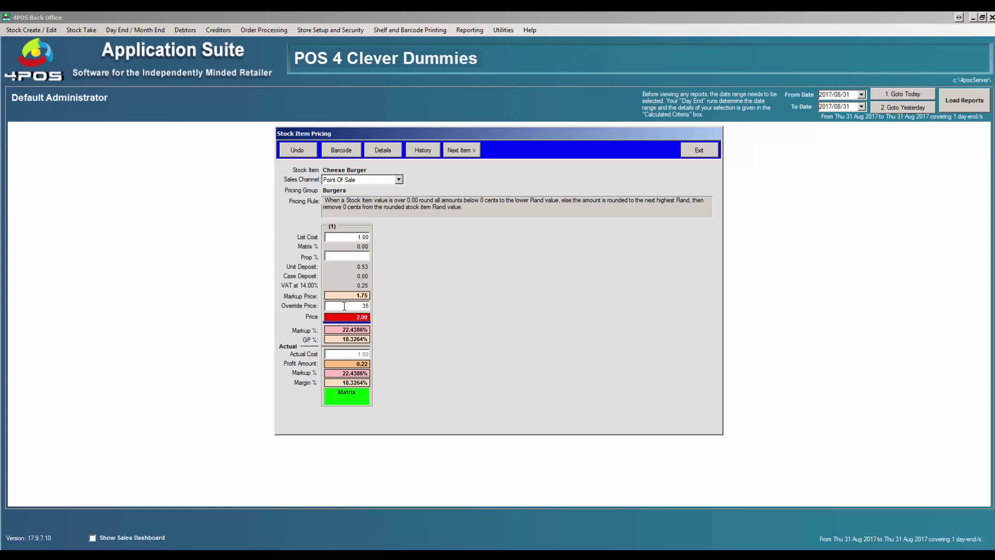
key(Return)
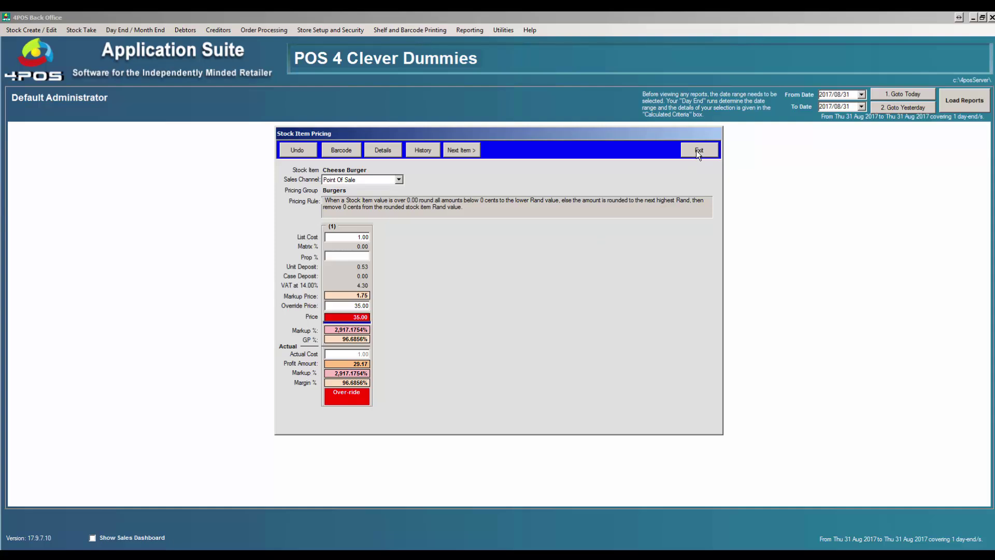
click(374, 151)
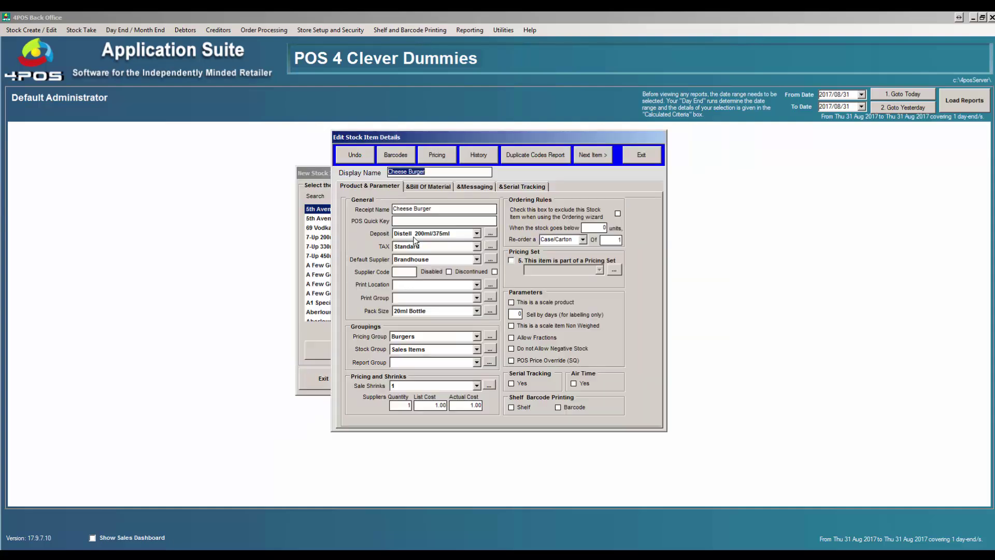
click(641, 156)
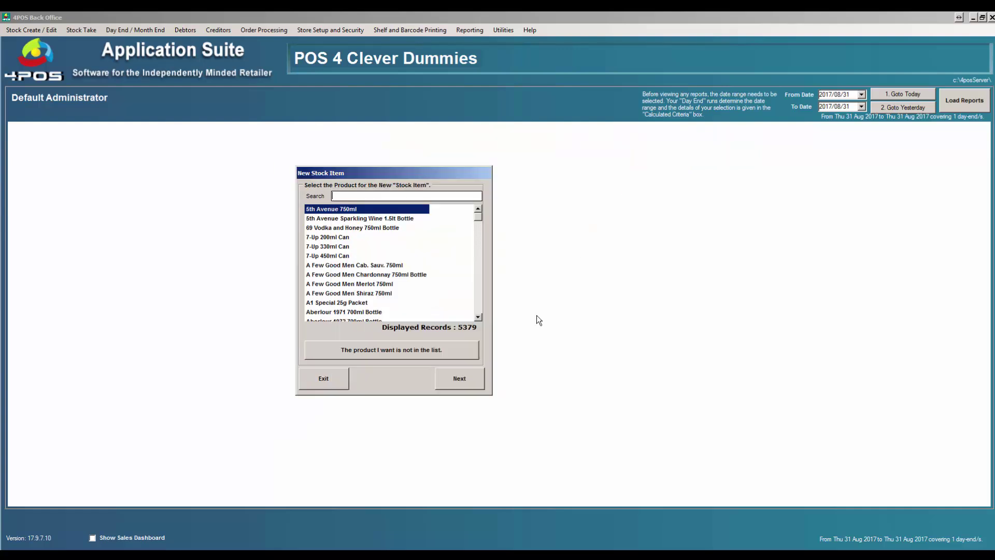
click(334, 376)
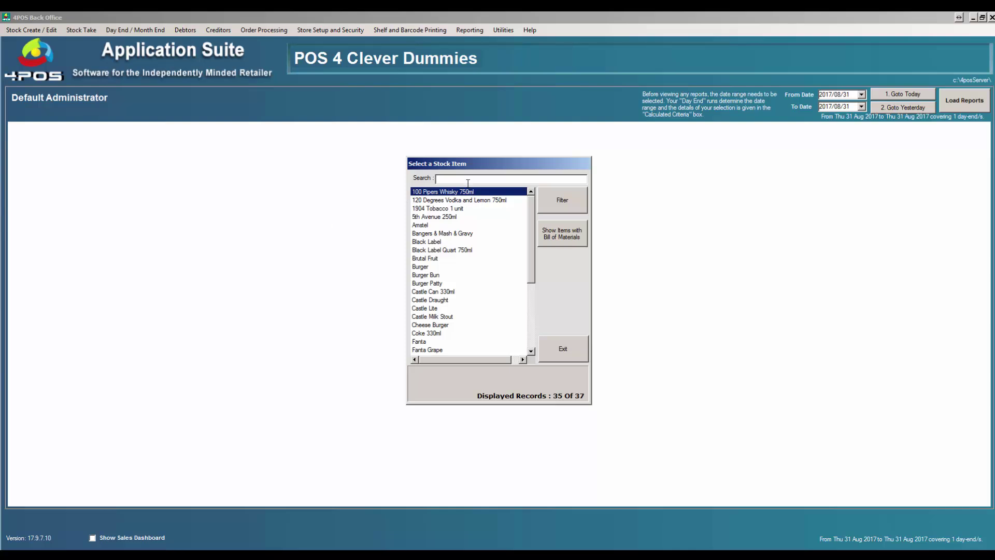
- Search for the Cheese Burger stock item and set its bill of material to At time of Sale
text(burger)
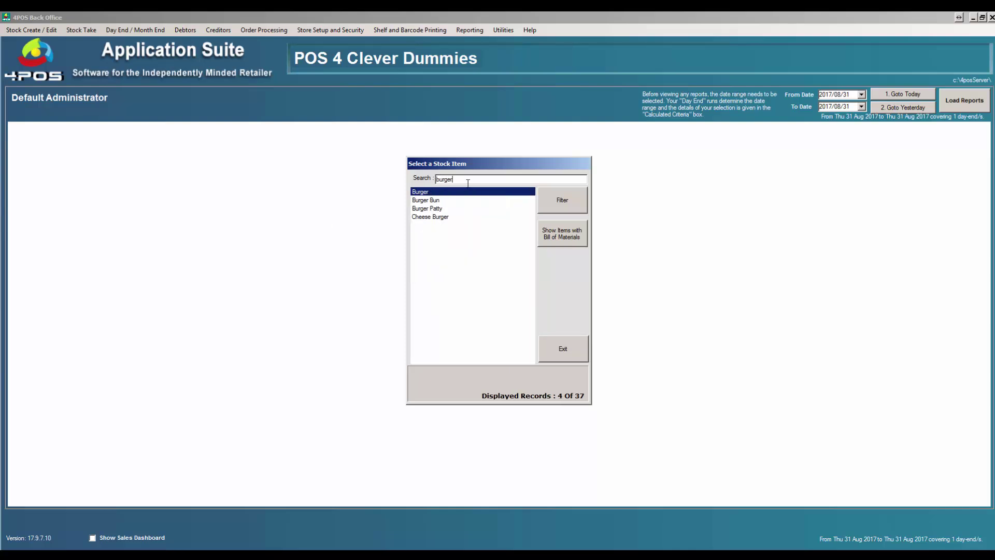
double_click(431, 217)
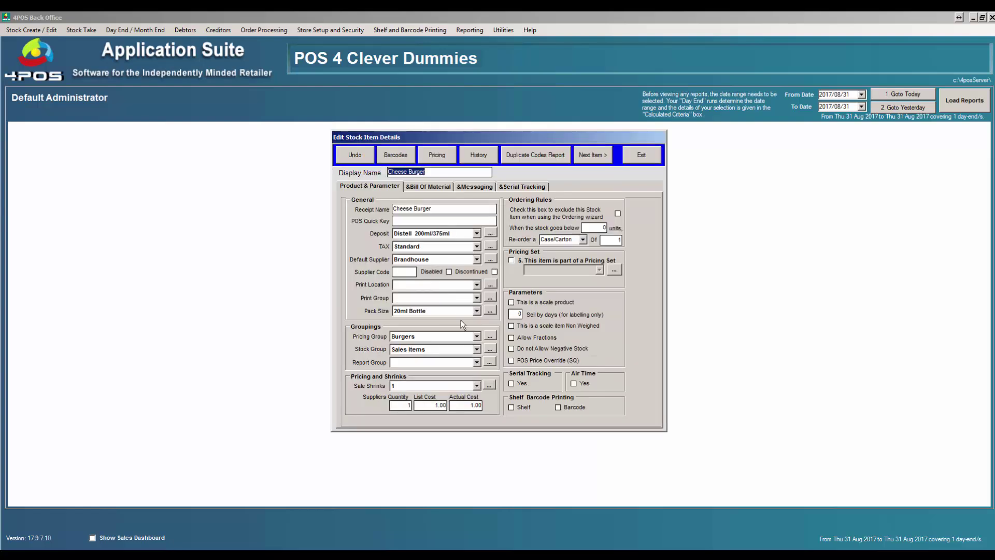
click(434, 405)
click(424, 185)
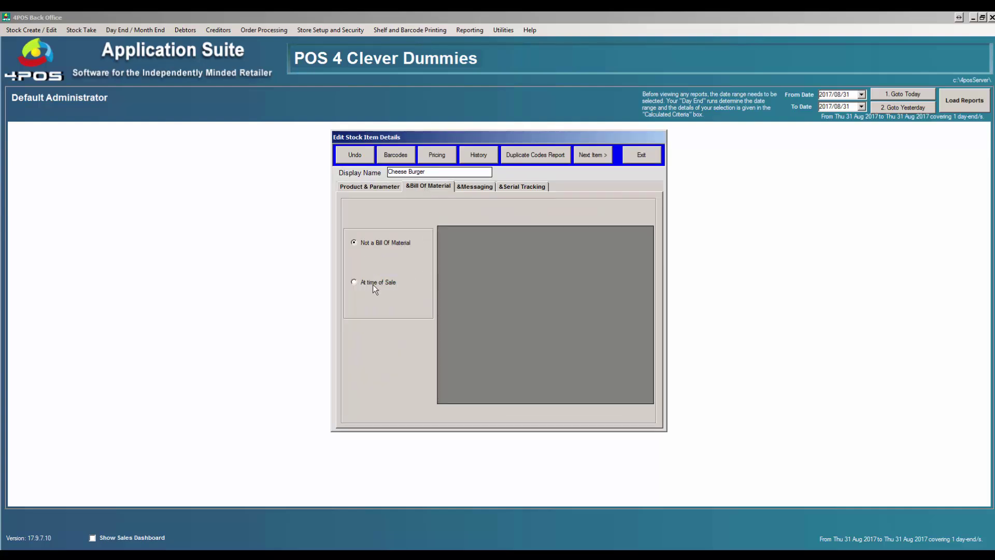
click(354, 282)
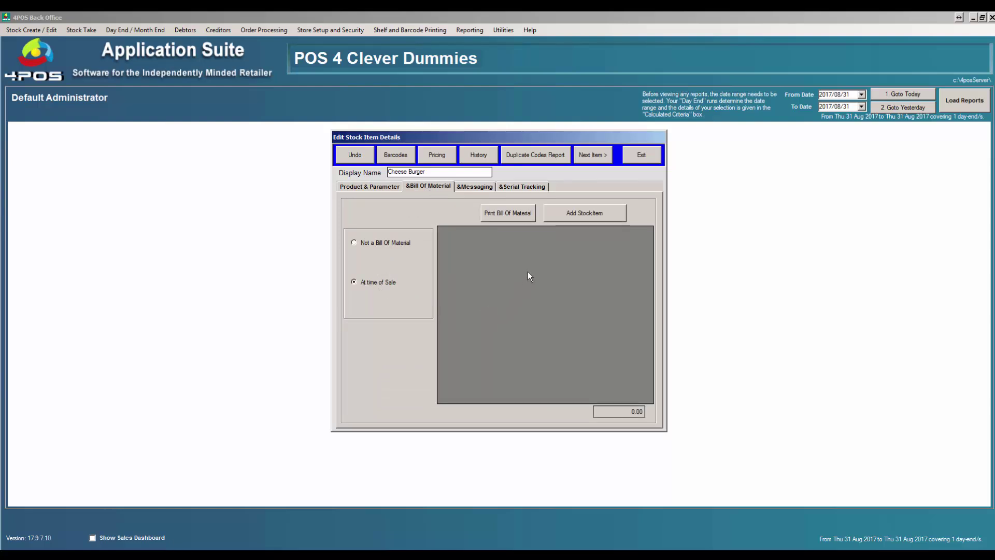
- Add the Burger stock item to the Cheese Burger's bill of material
click(570, 213)
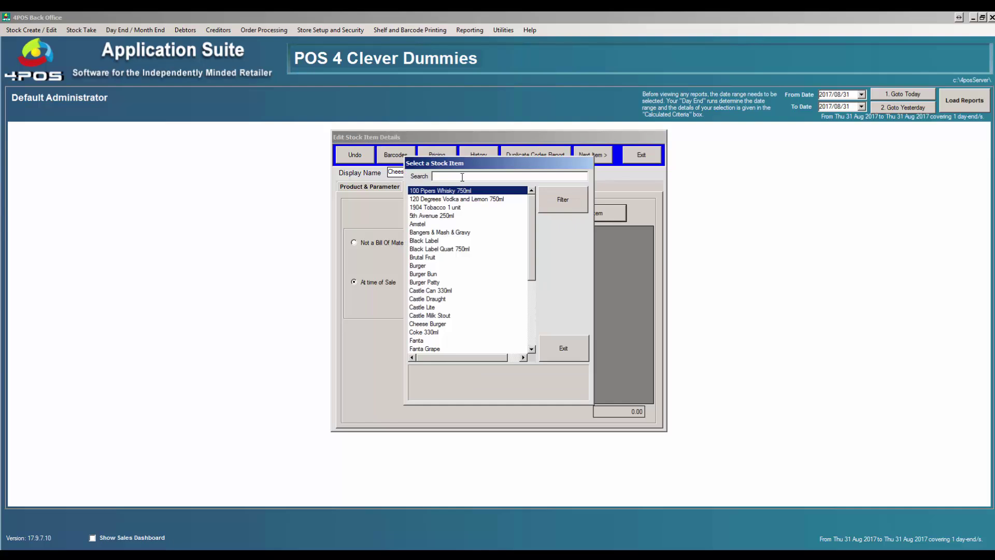
text(burger)
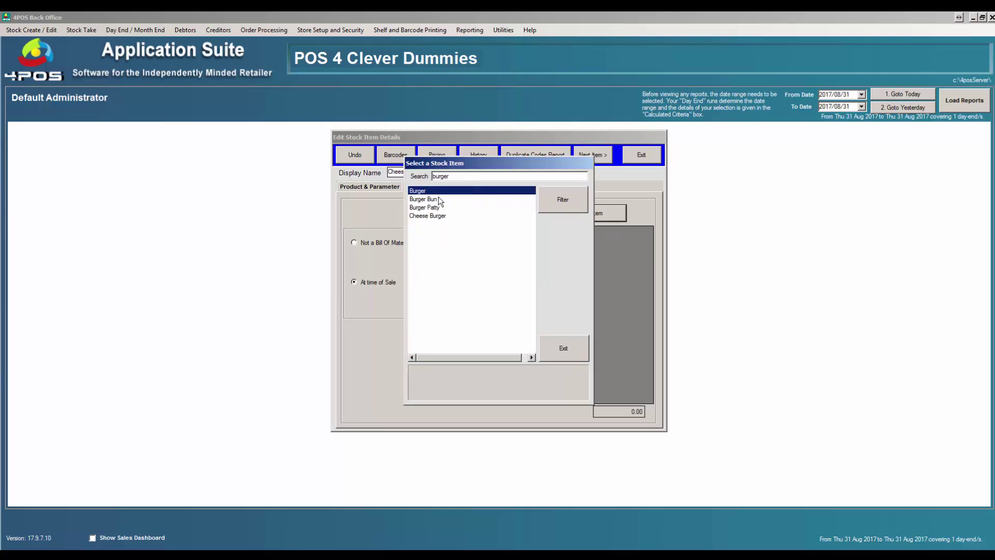
double_click(438, 192)
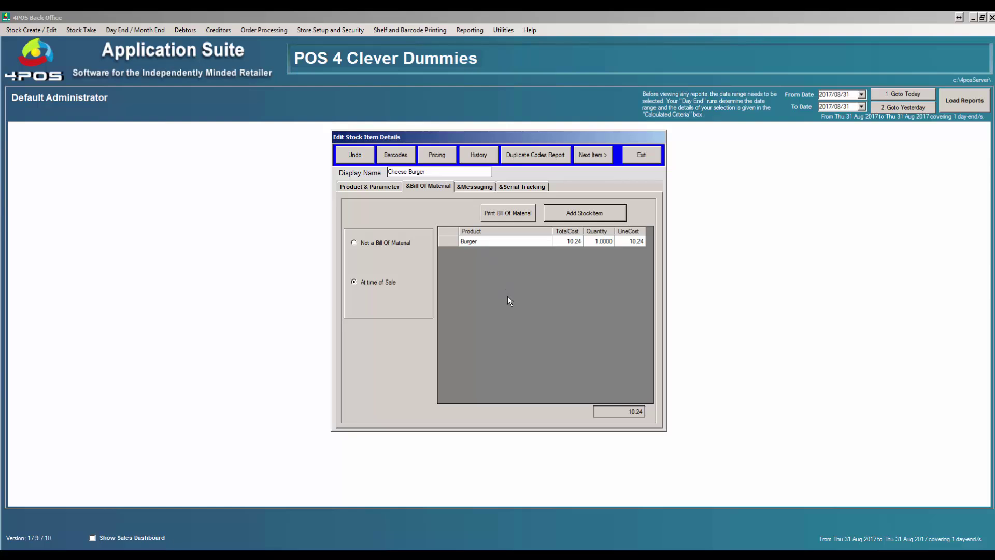
- Look through the stock item list for another Cheese Burger ingredient, and close the list and the item's details
click(574, 213)
drag(530, 235, 533, 253)
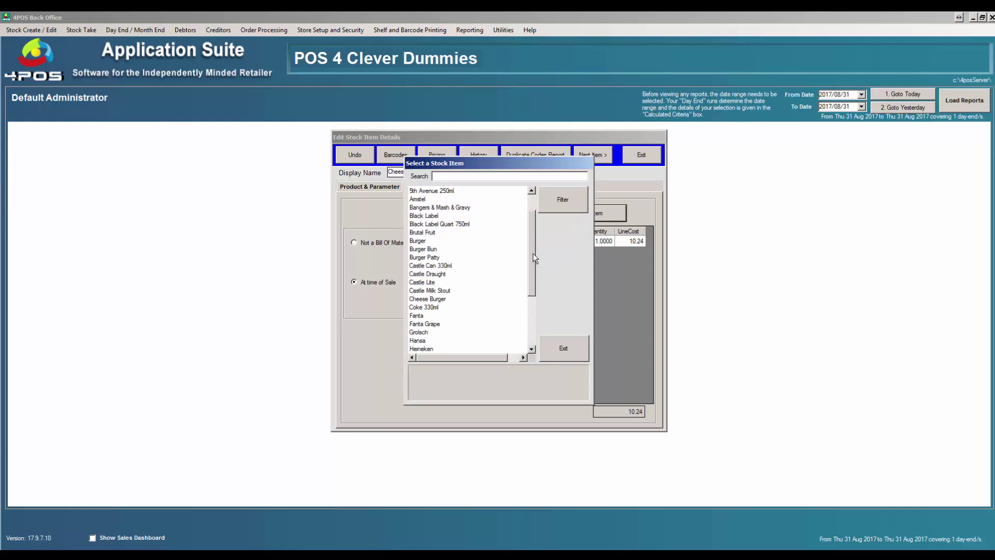
click(573, 347)
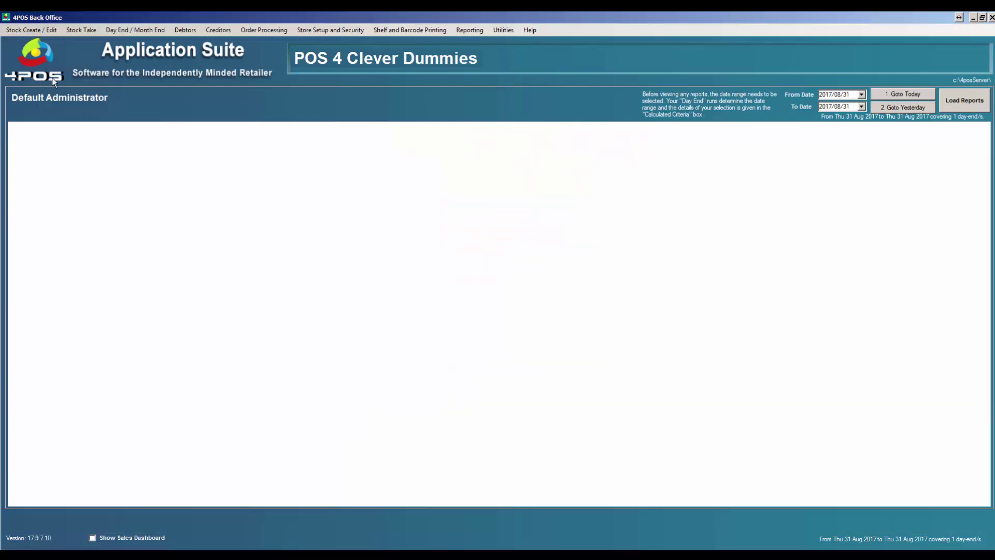
- Start a new stock item for a product not in the list, named Cheese Slices, with the Dairy pricing group
click(20, 29)
click(31, 40)
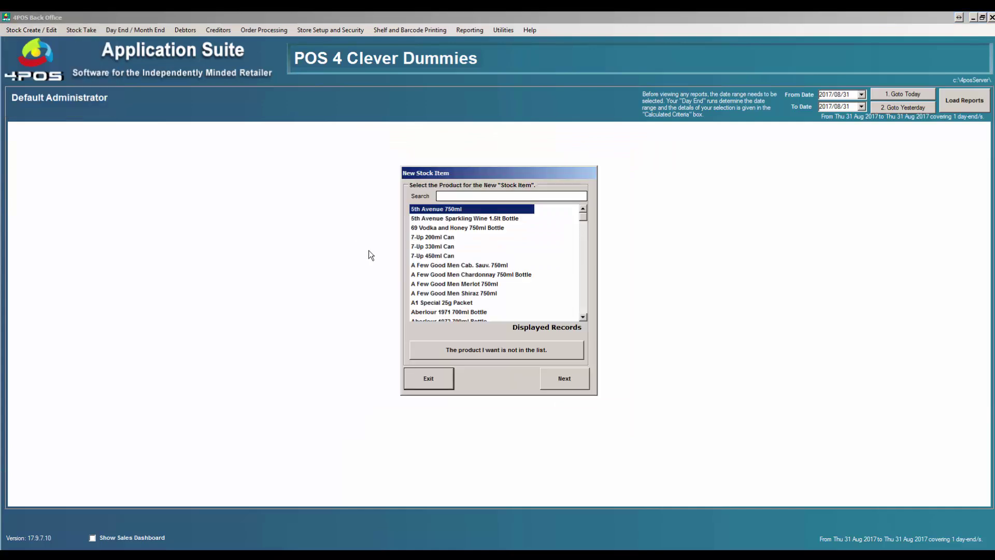
click(478, 351)
text(C)
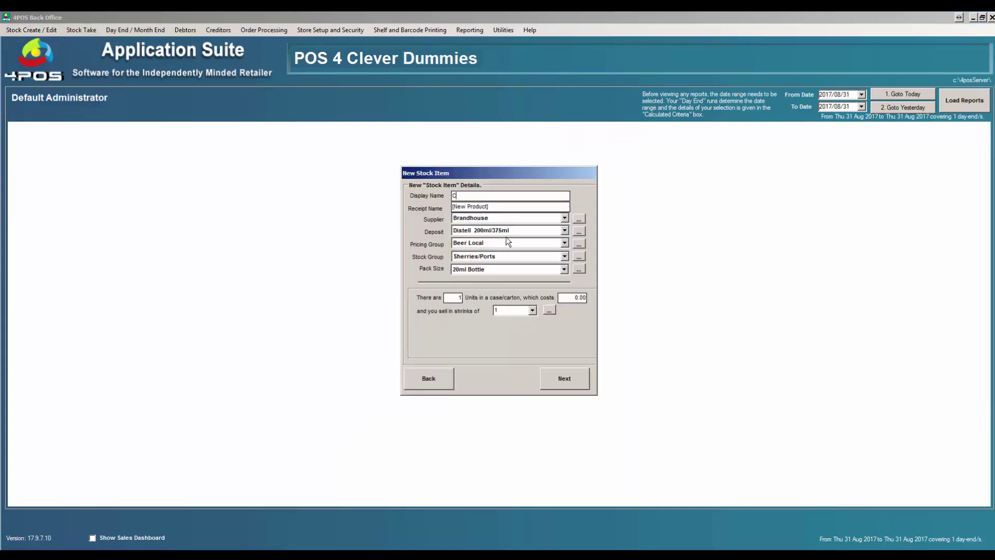
text(heese Slices)
key(Tab)
click(565, 243)
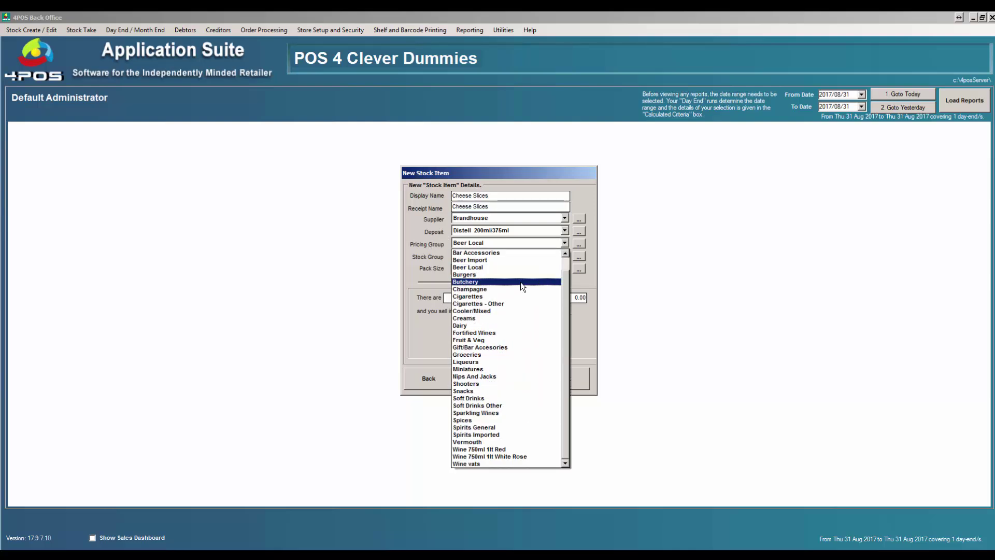
click(505, 326)
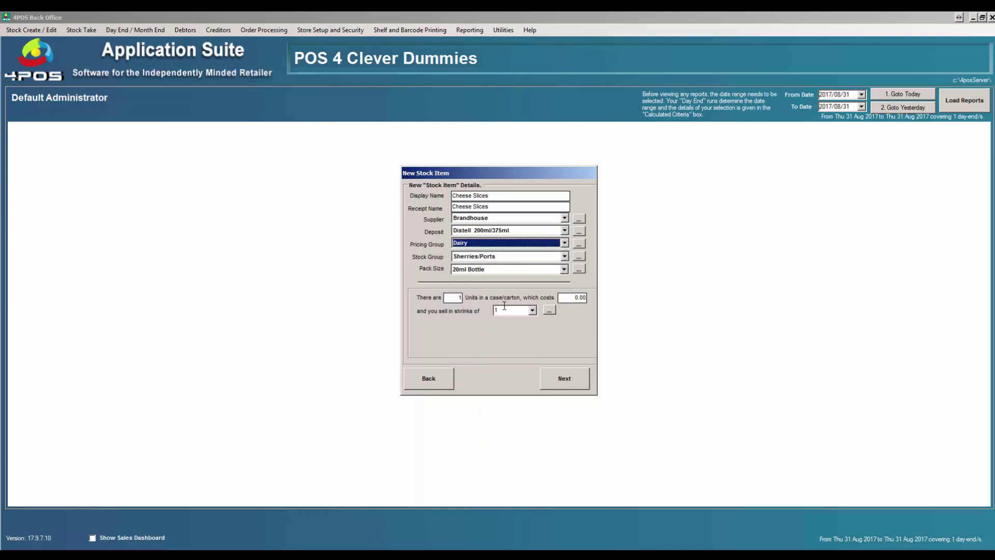
- Check the stock groups for a dairy group and create a new stock group named Dairy
click(565, 256)
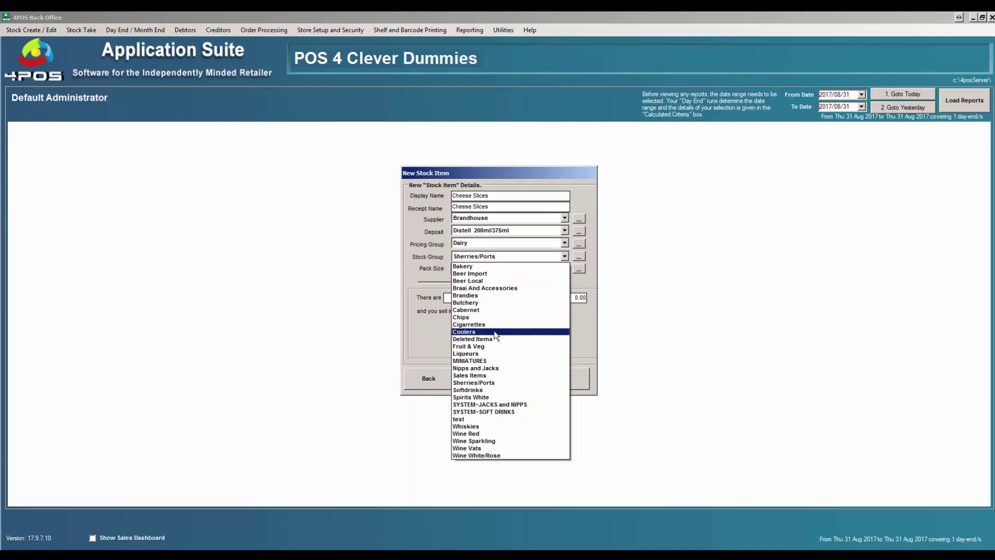
click(578, 256)
click(578, 256)
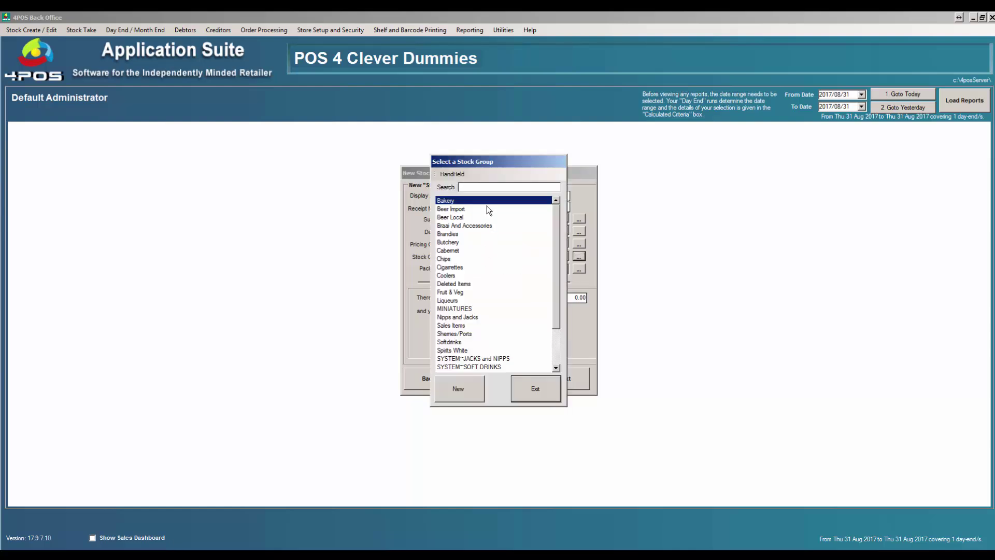
click(478, 188)
text(dai)
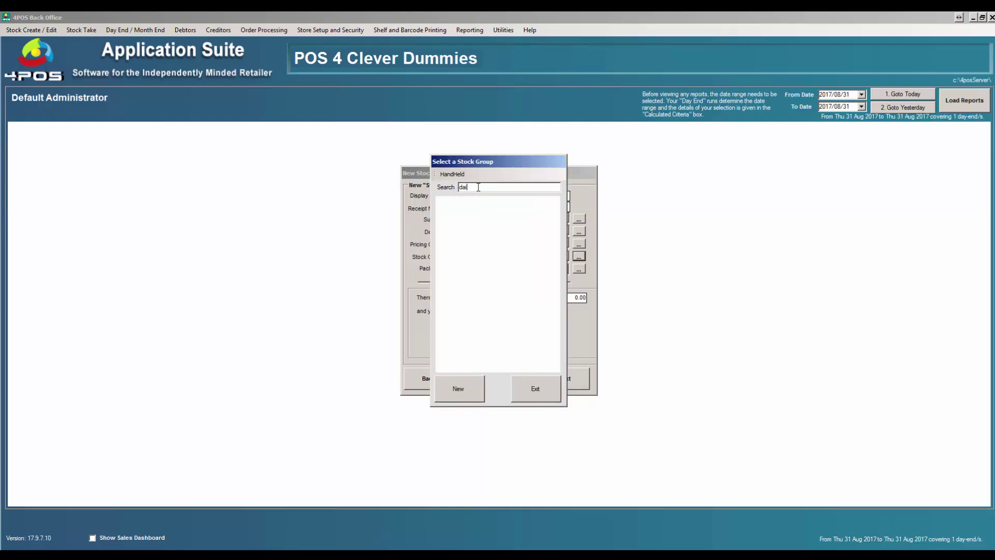
click(457, 388)
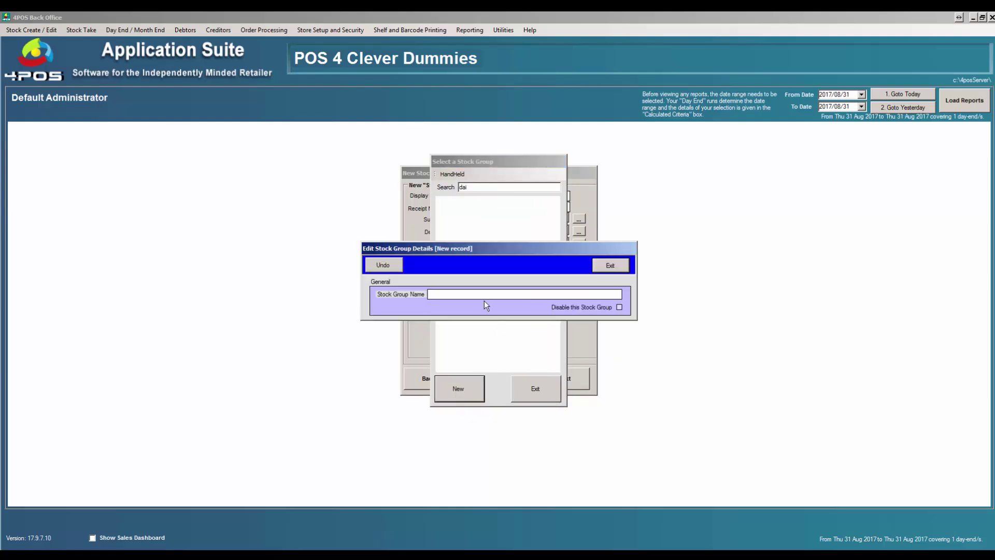
text(Dairy)
click(610, 265)
click(536, 393)
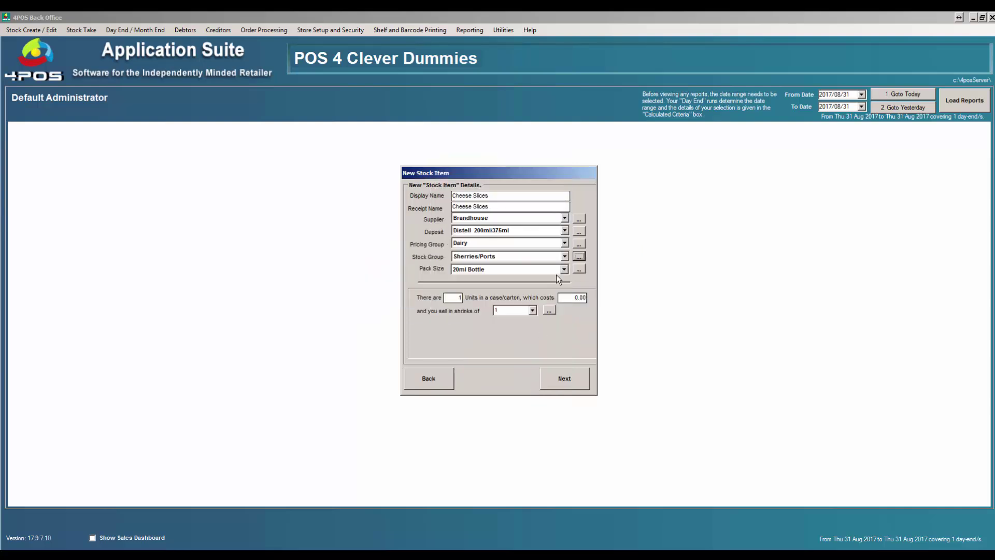
- Assign the Dairy stock group to the Cheese Slices and continue to the item's barcode
click(564, 256)
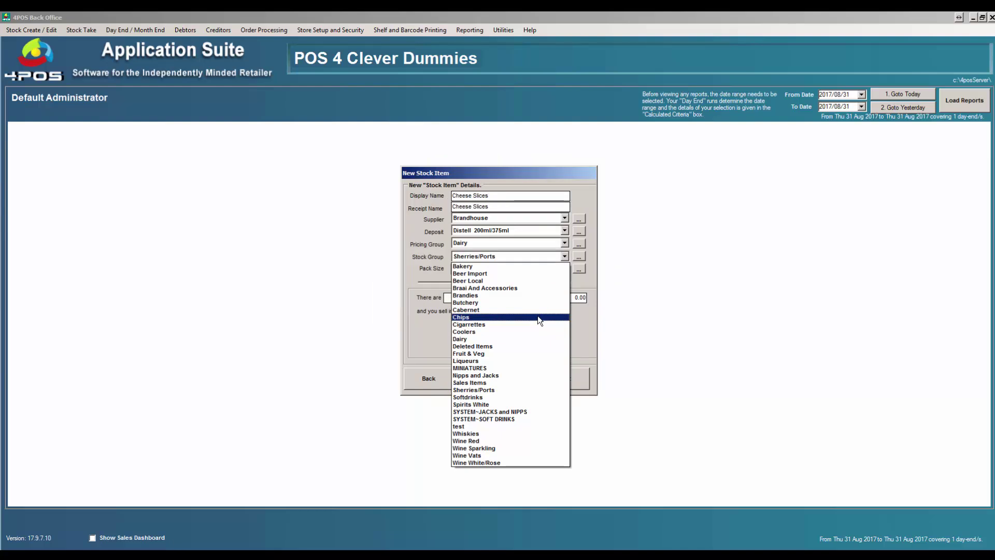
click(524, 338)
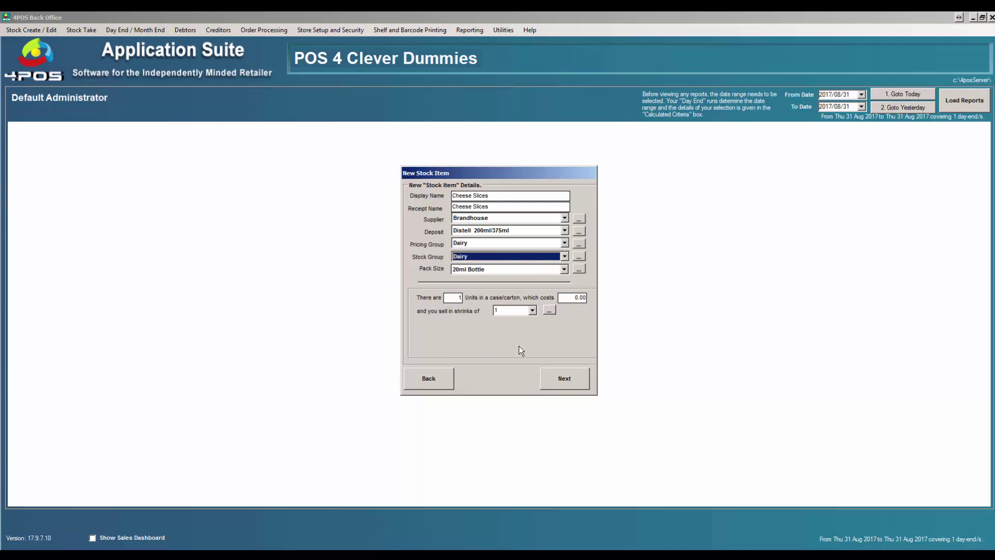
click(558, 386)
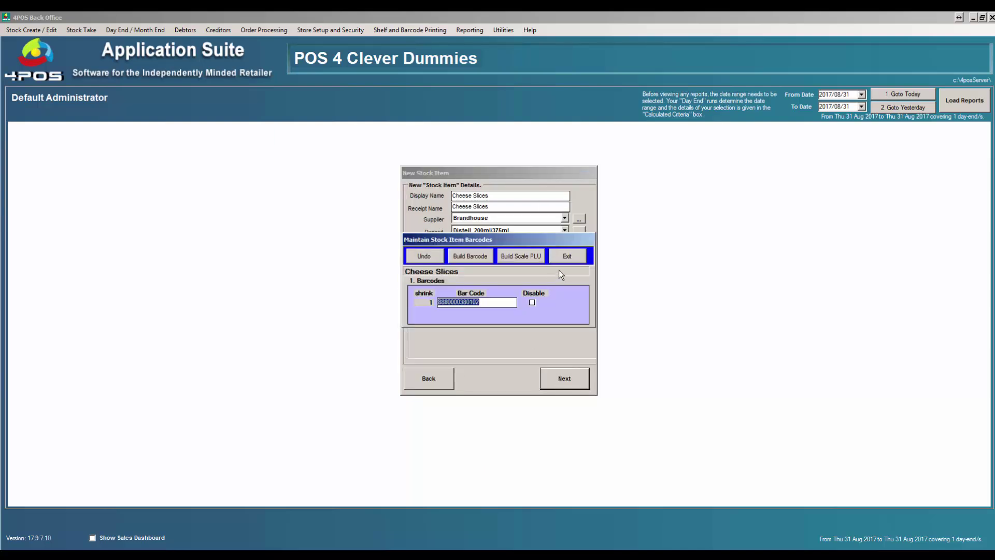
- Accept the barcode and pricing of the Cheese Slices and finish creating the stock item
click(569, 255)
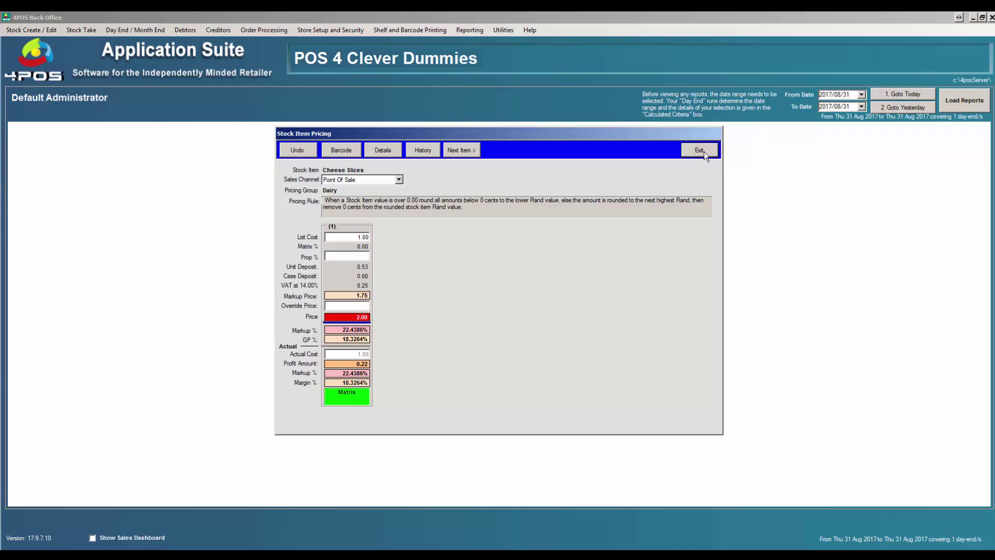
click(703, 151)
- Search the existing stock items for "cheese" and open the Cheese Burger's bill of material
click(31, 30)
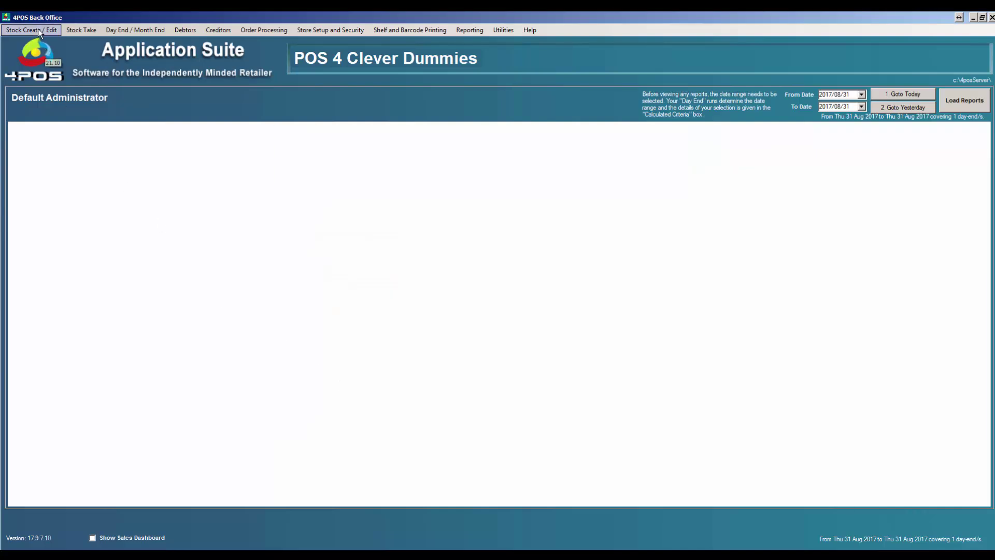
click(45, 53)
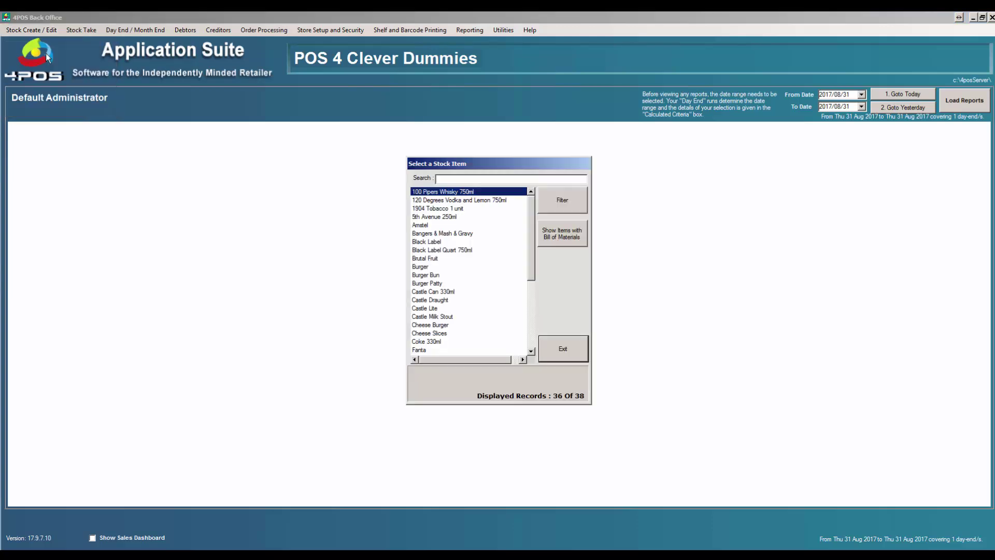
click(463, 177)
text(cheese)
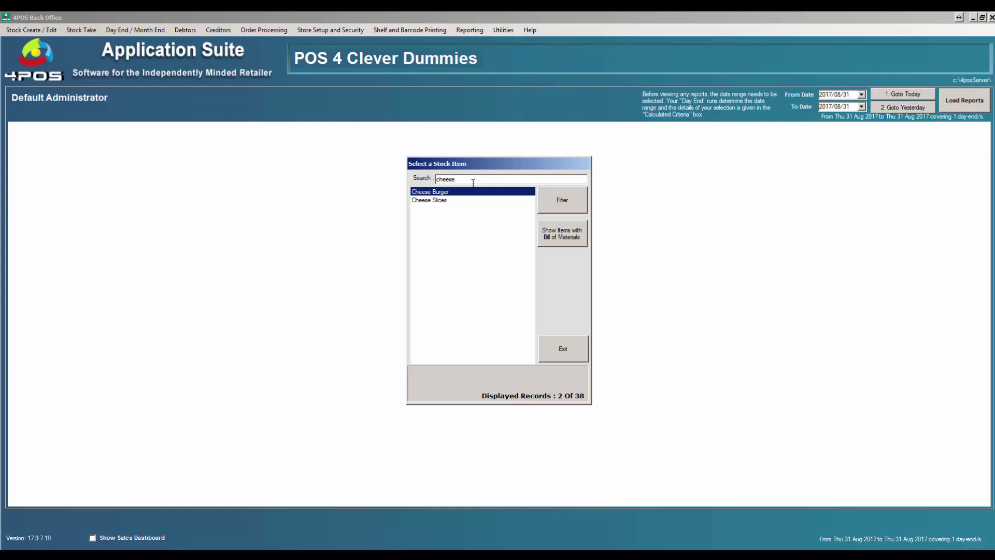
double_click(448, 192)
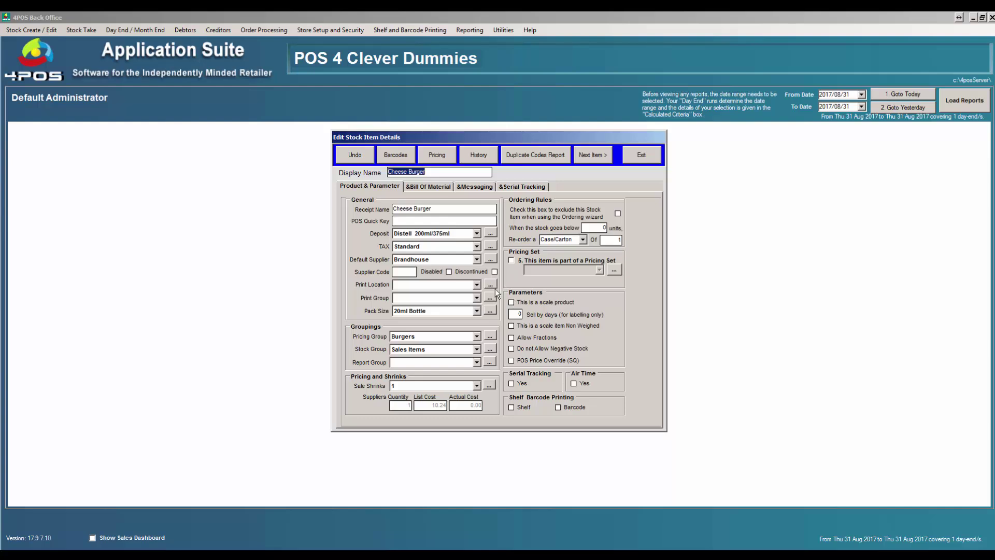
click(427, 187)
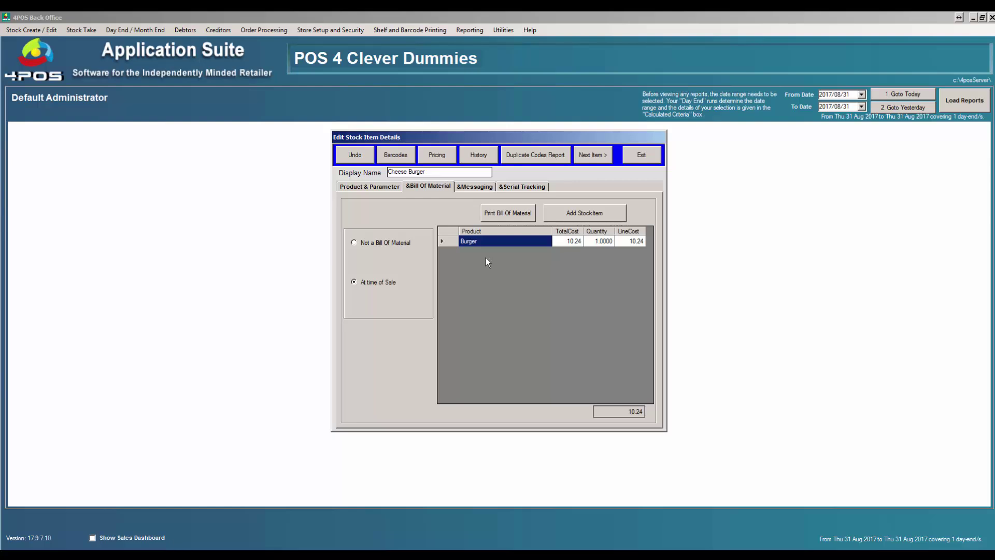
- Add the Cheese Slices stock item to the Cheese Burger's bill of material and close the item's details
click(574, 213)
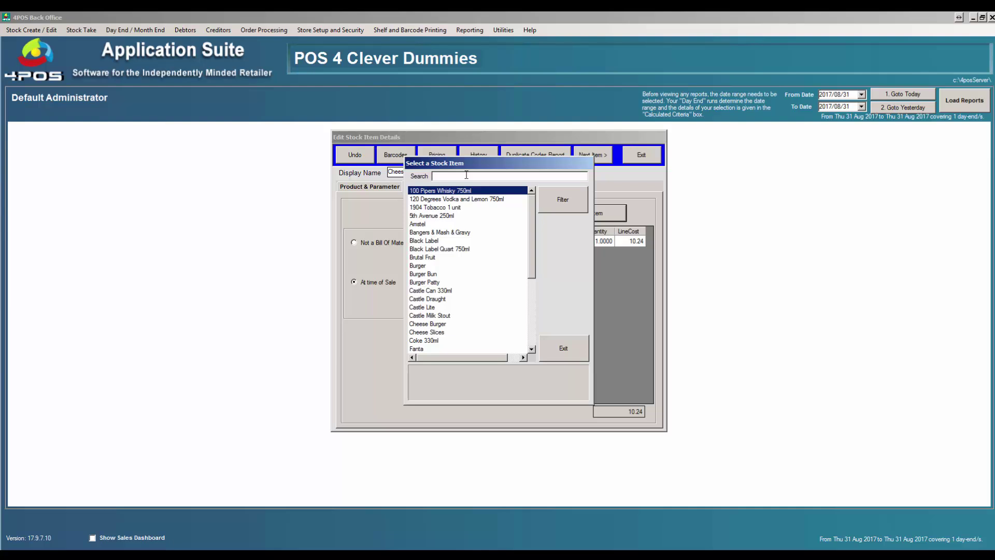
text(cheese)
key(Return)
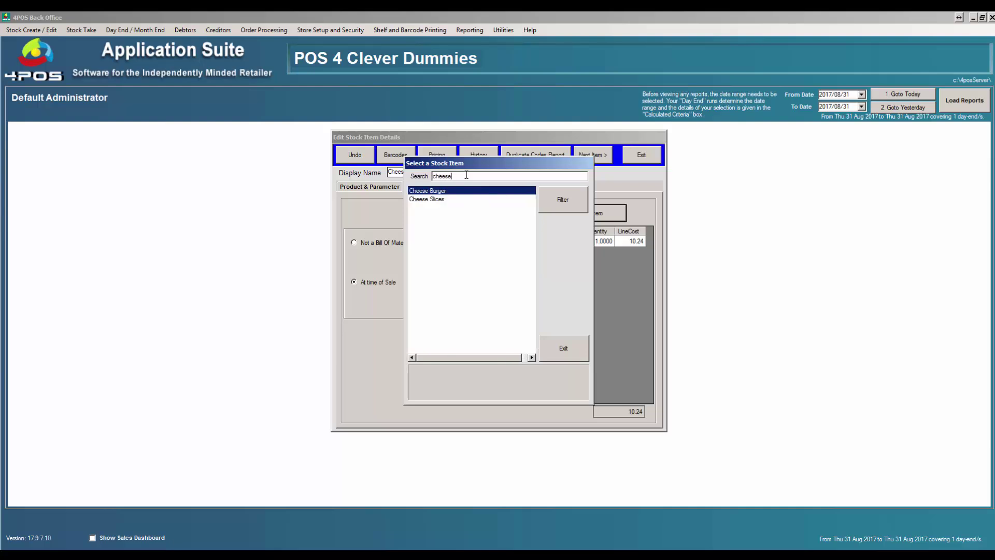
double_click(433, 200)
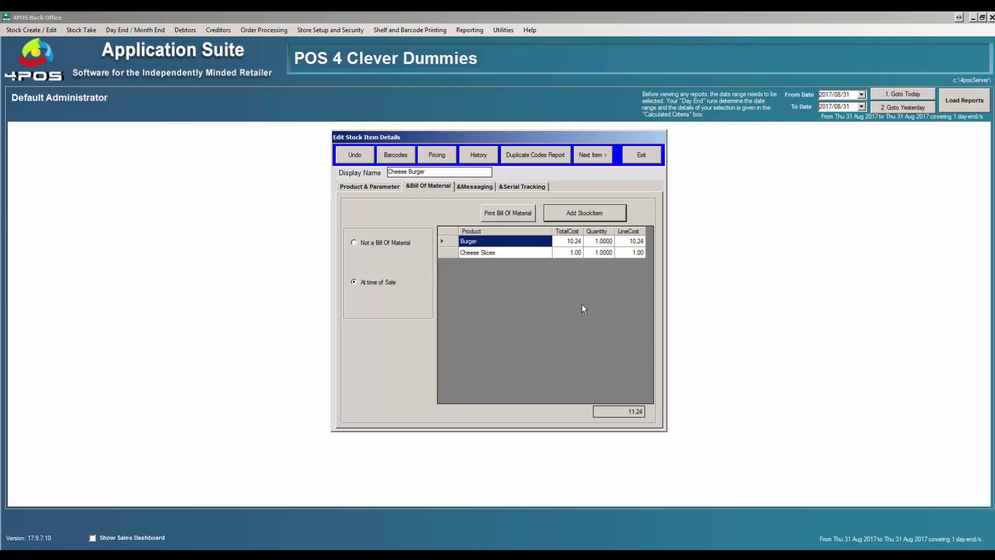
click(651, 158)
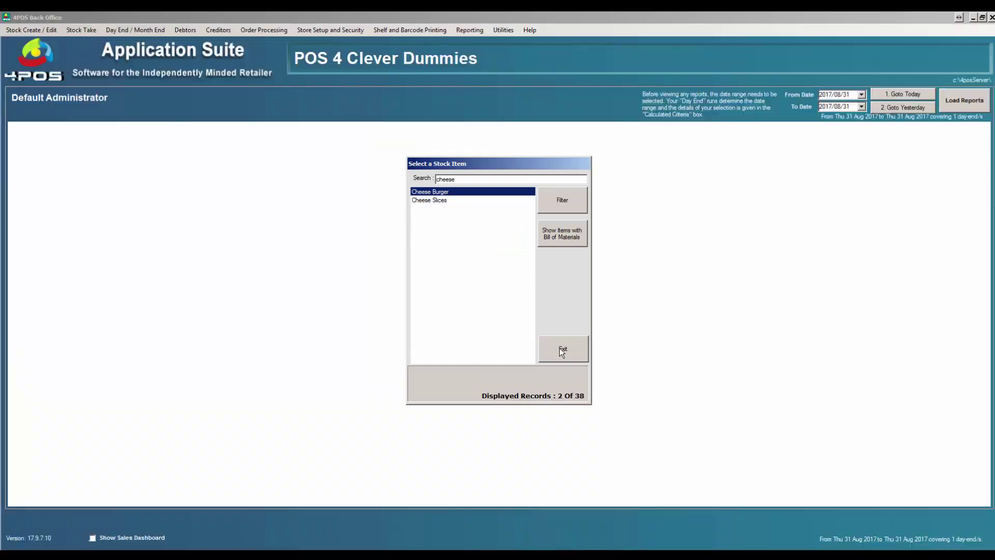
- Edit the Cheese Slices item: set the supplier quantity to 100 and the list cost to 150.00, and fill in the actual cost
double_click(433, 201)
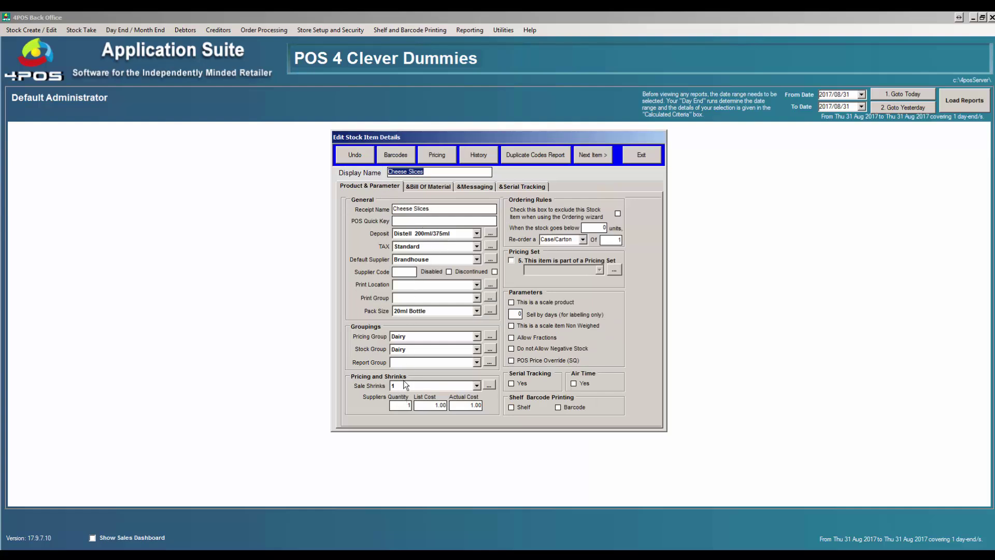
click(409, 405)
text(100)
key(Tab)
text(15000)
key(Tab)
text(1500)
key(Tab)
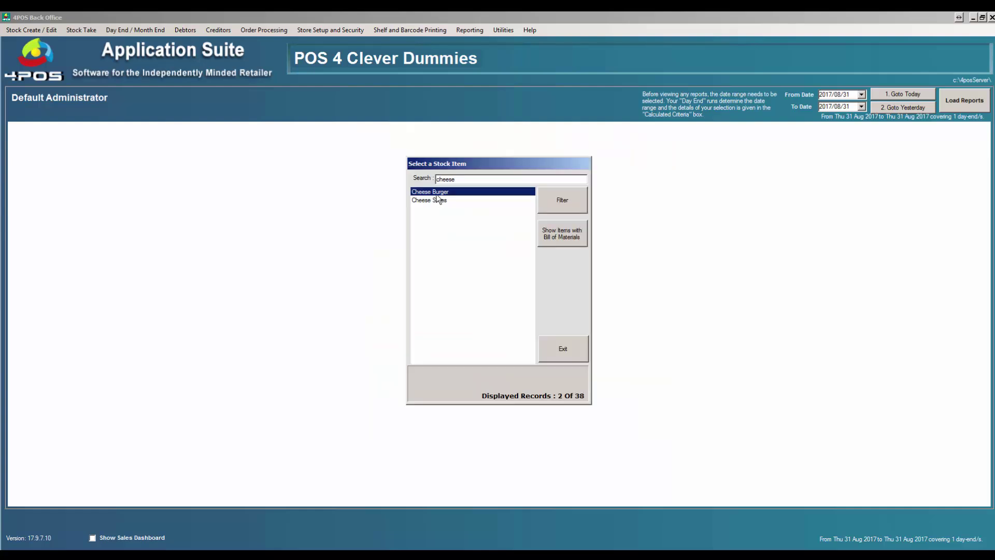
- Reopen the Cheese Burger and check its bill of material costs, list cost and override price
double_click(438, 208)
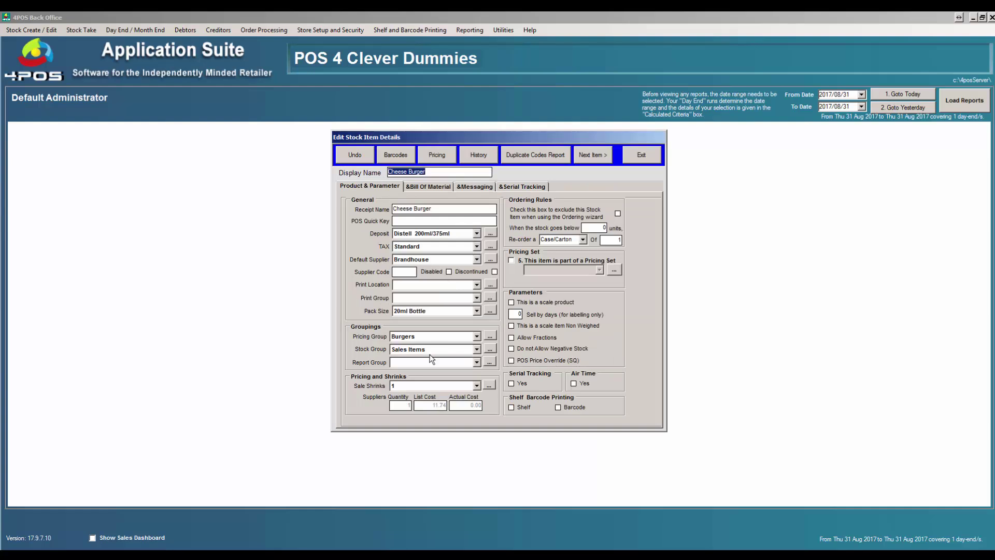
click(439, 188)
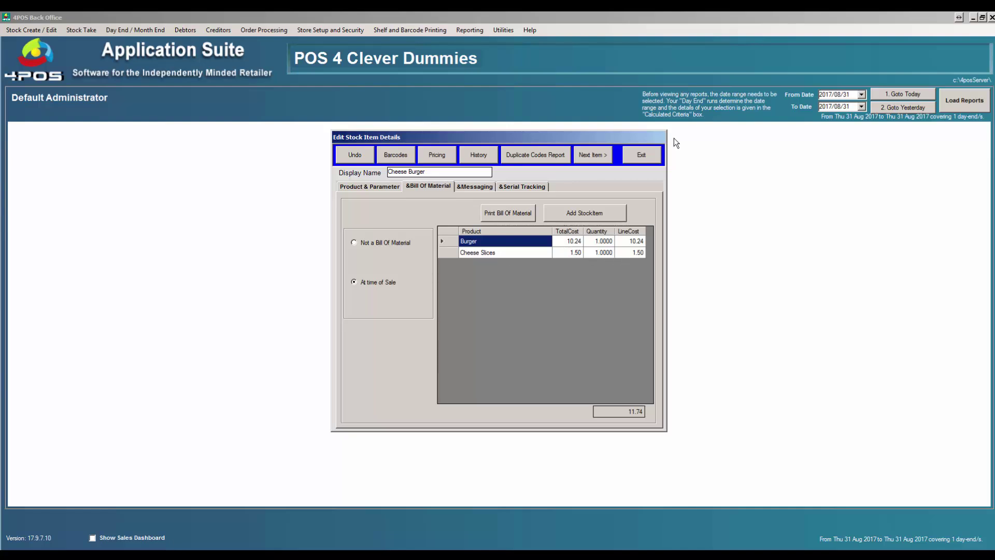
click(442, 153)
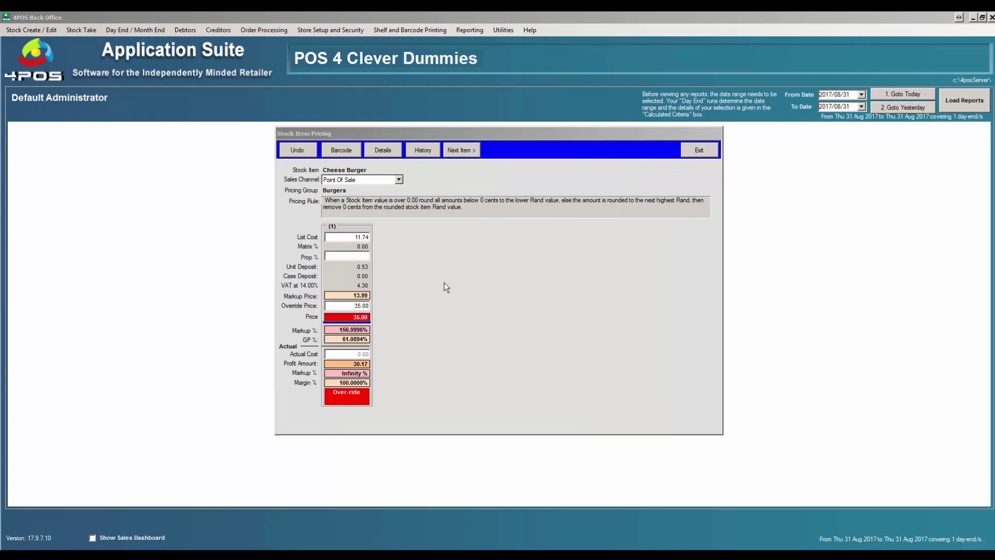
double_click(367, 306)
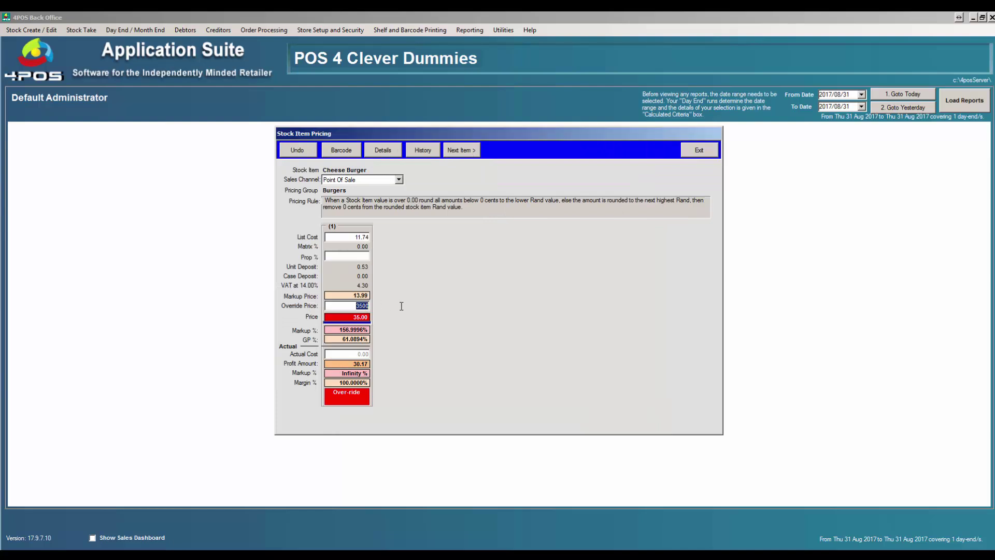
double_click(362, 238)
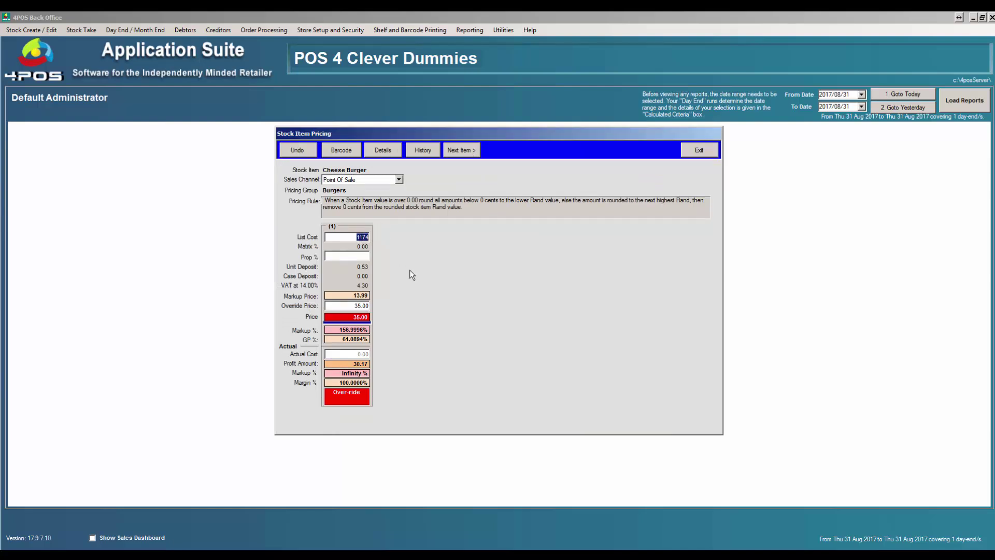